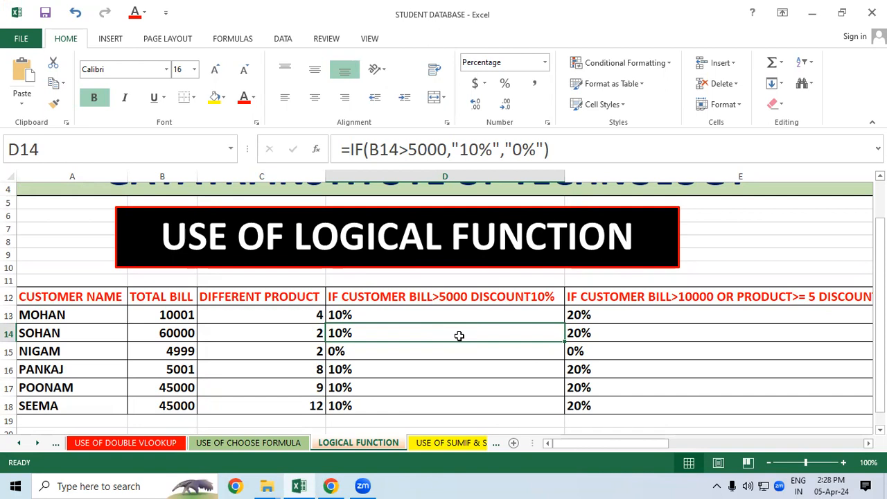
# Examine the customer table's column headings and the existing IF discount formulas in columns D and E
pyautogui.click(574, 267)
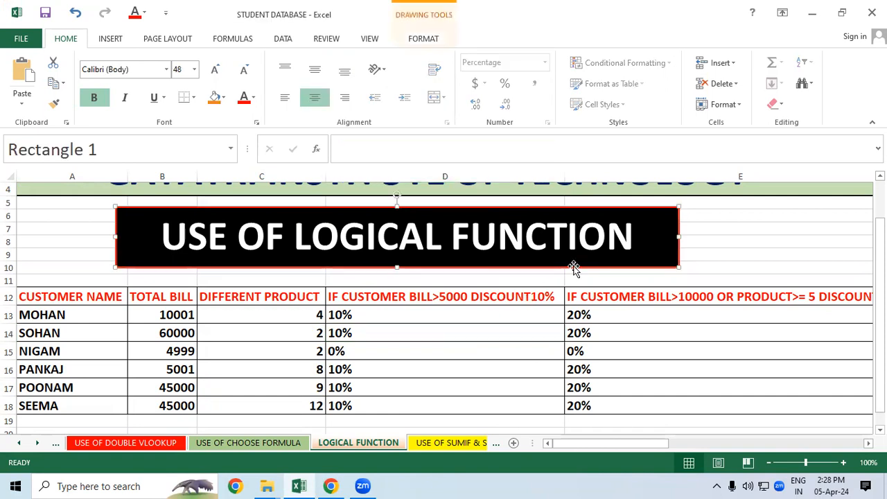
pyautogui.click(504, 370)
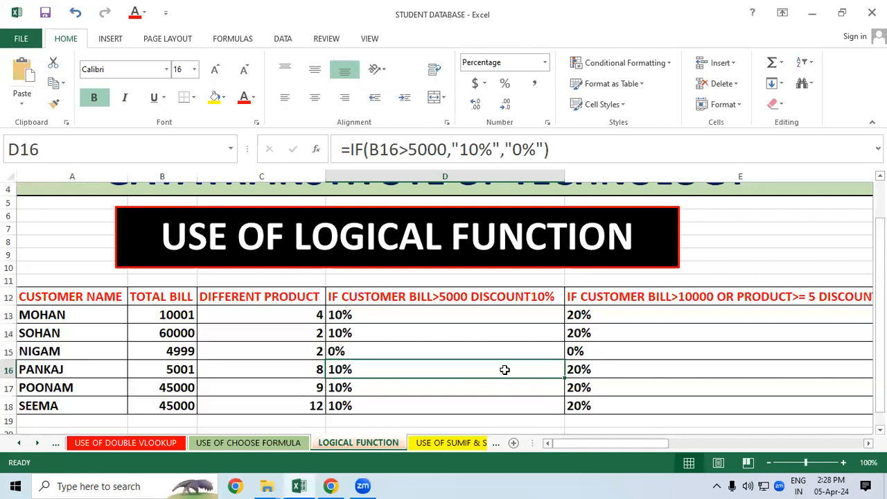
pyautogui.click(279, 372)
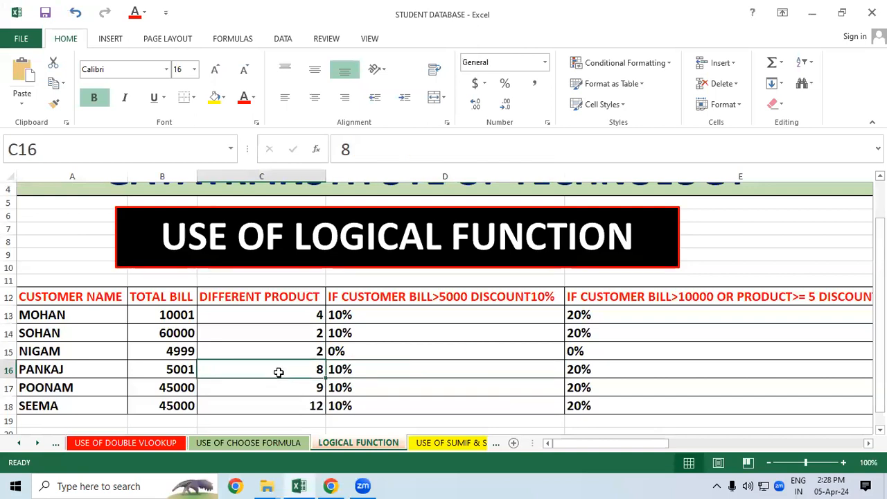
pyautogui.click(86, 314)
pyautogui.click(210, 330)
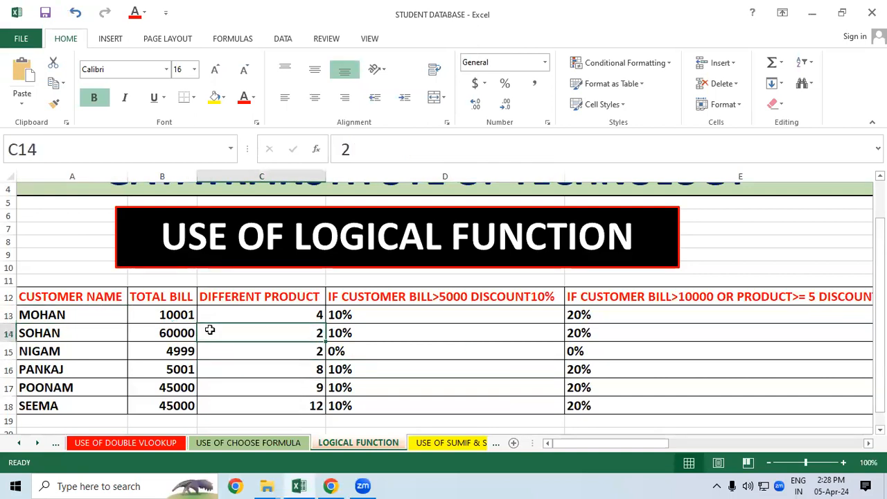
pyautogui.click(352, 329)
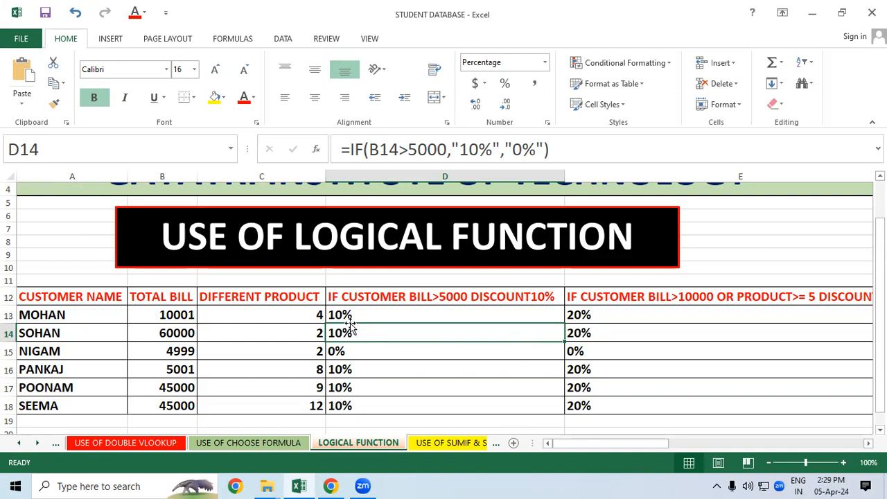
pyautogui.click(457, 356)
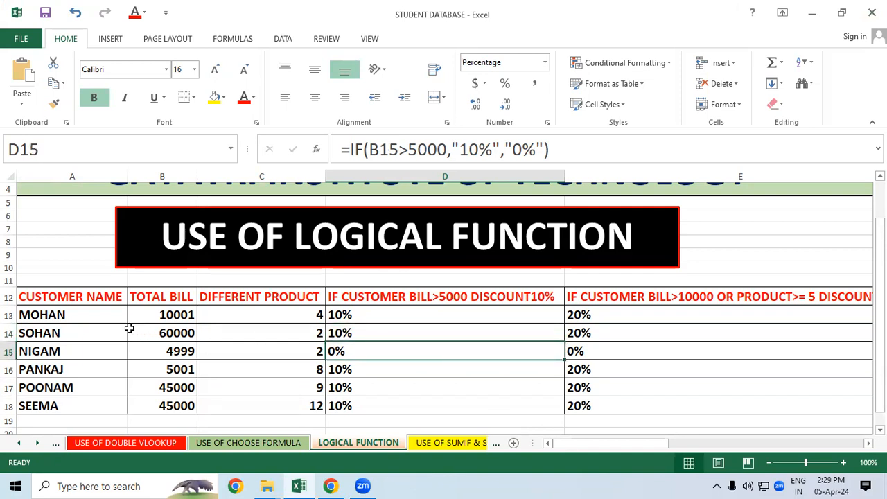
pyautogui.click(86, 295)
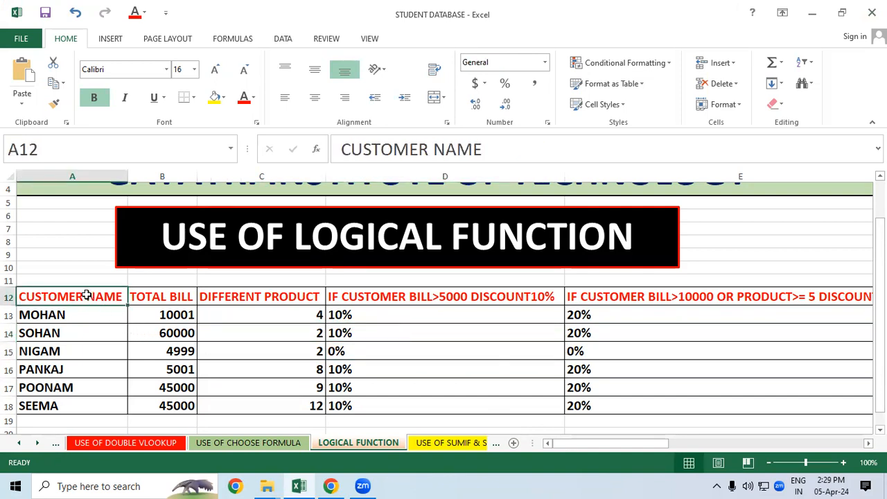
pyautogui.click(148, 297)
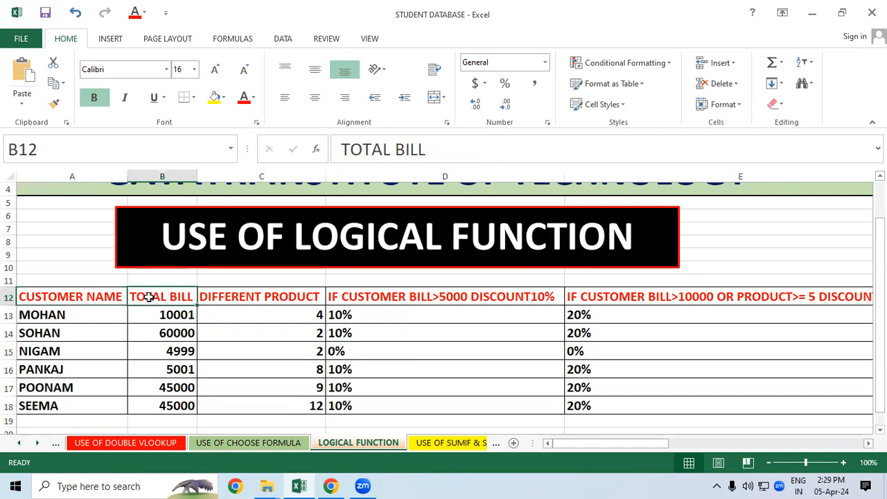
pyautogui.click(289, 294)
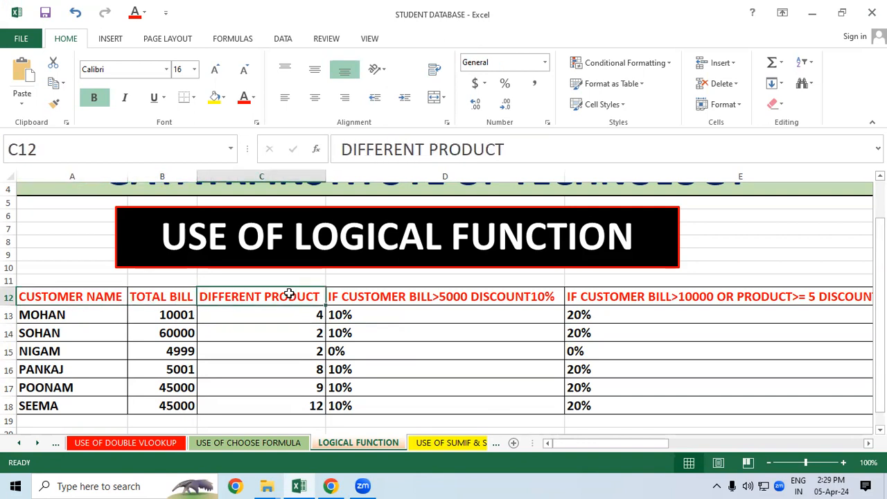
pyautogui.click(490, 299)
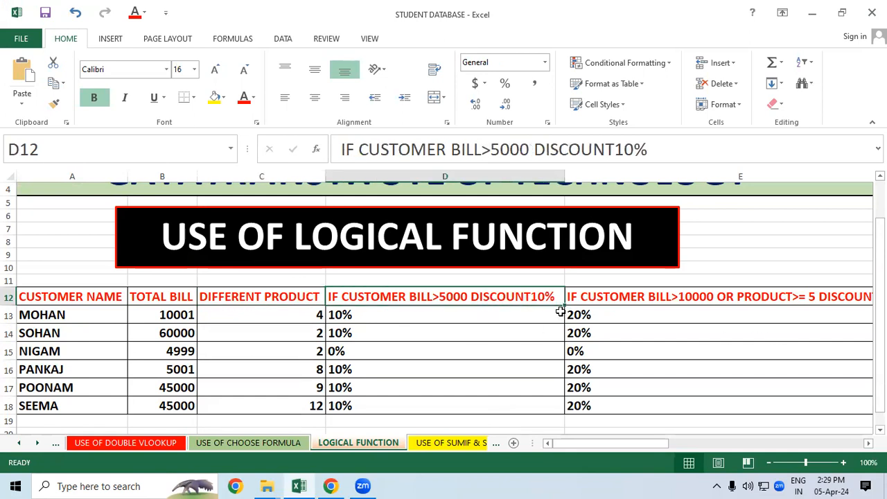
pyautogui.click(698, 327)
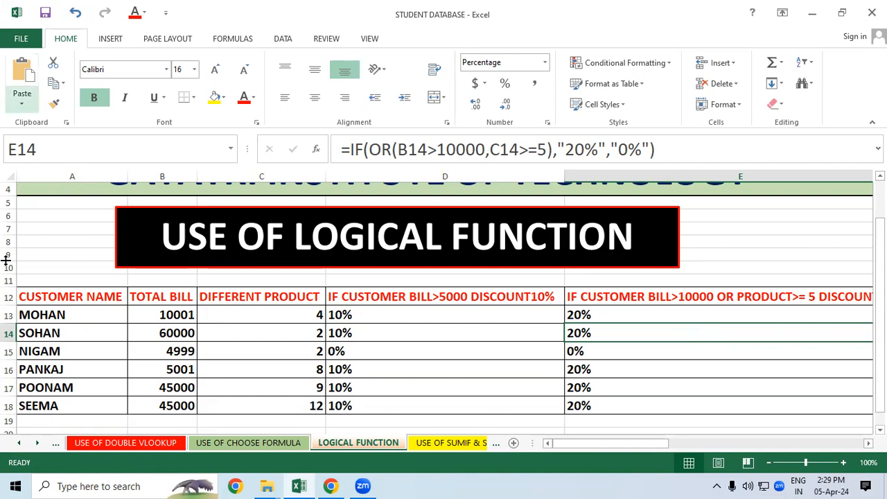
# Review the customer name, total bill and different product entries in rows 13 to 15, including the discount formula in D15
pyautogui.click(51, 314)
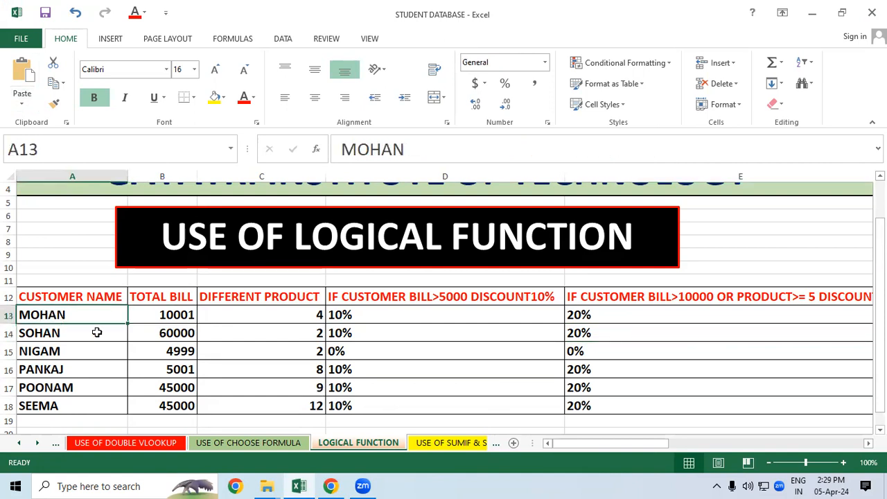
pyautogui.click(153, 316)
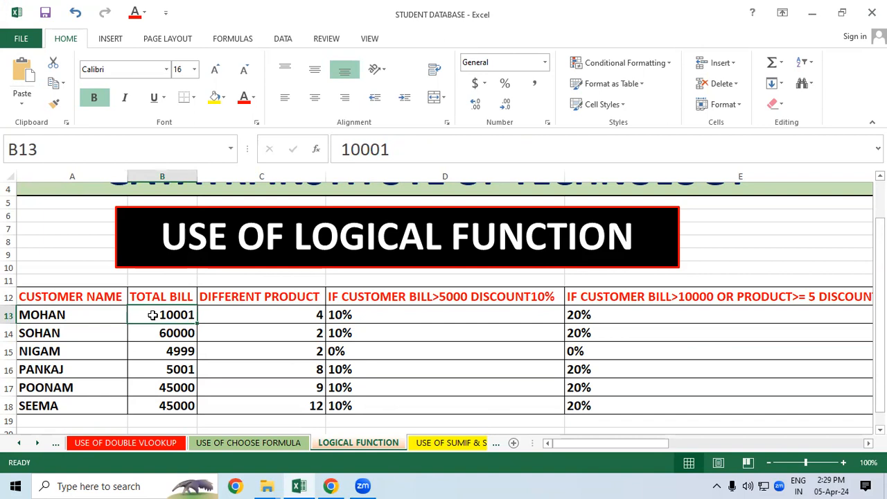
pyautogui.click(274, 321)
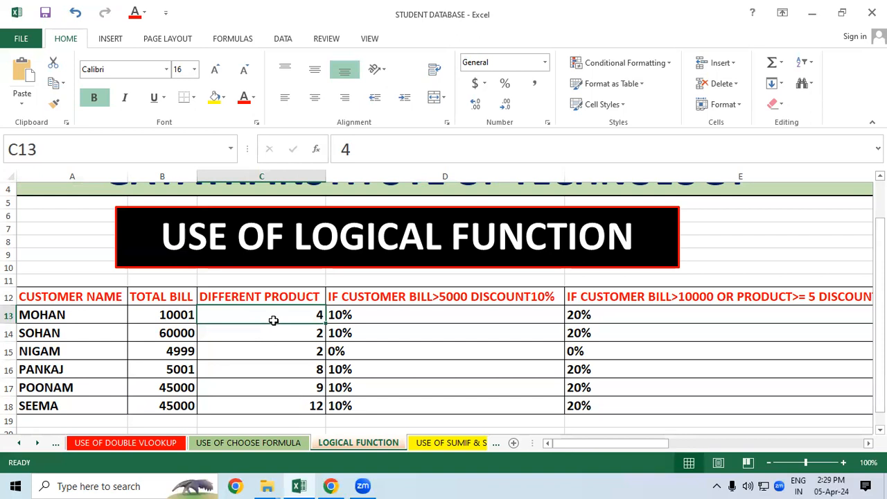
pyautogui.click(69, 329)
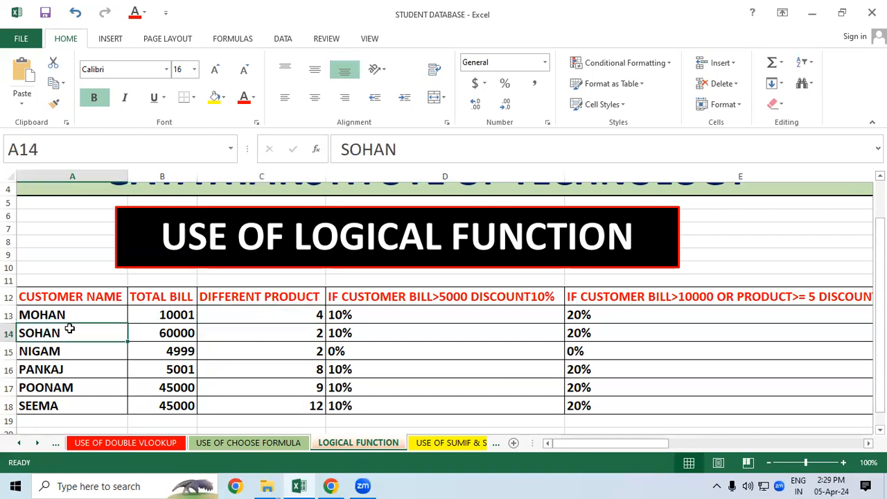
pyautogui.click(159, 330)
pyautogui.click(279, 333)
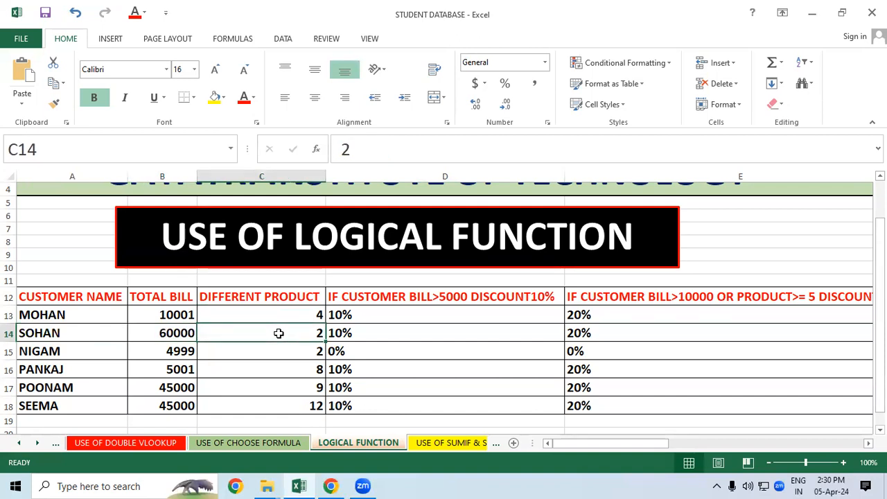
pyautogui.click(43, 352)
pyautogui.click(178, 353)
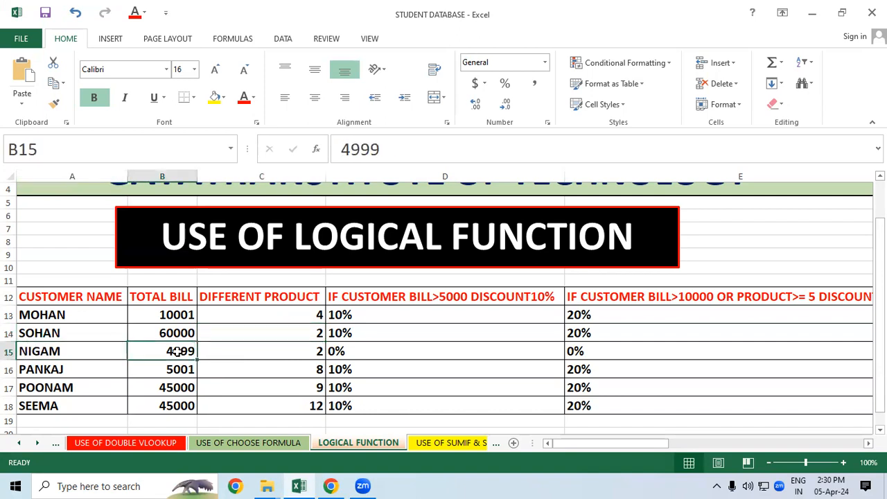
pyautogui.click(267, 355)
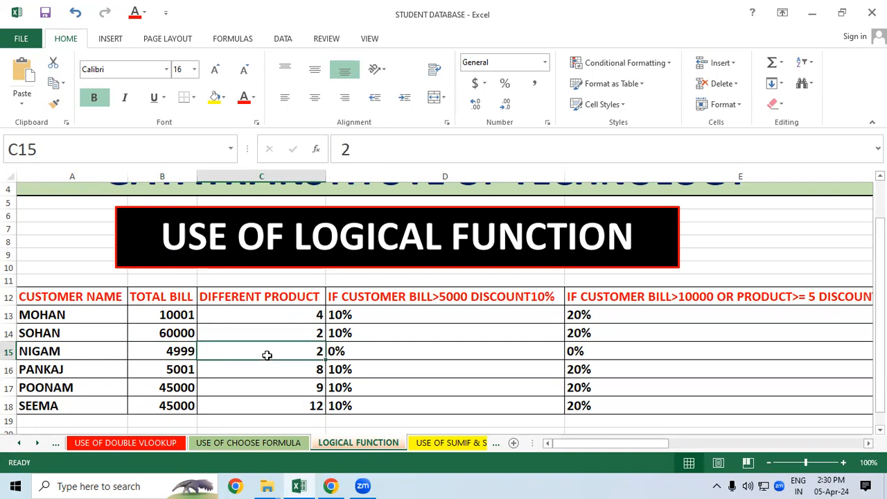
pyautogui.click(455, 351)
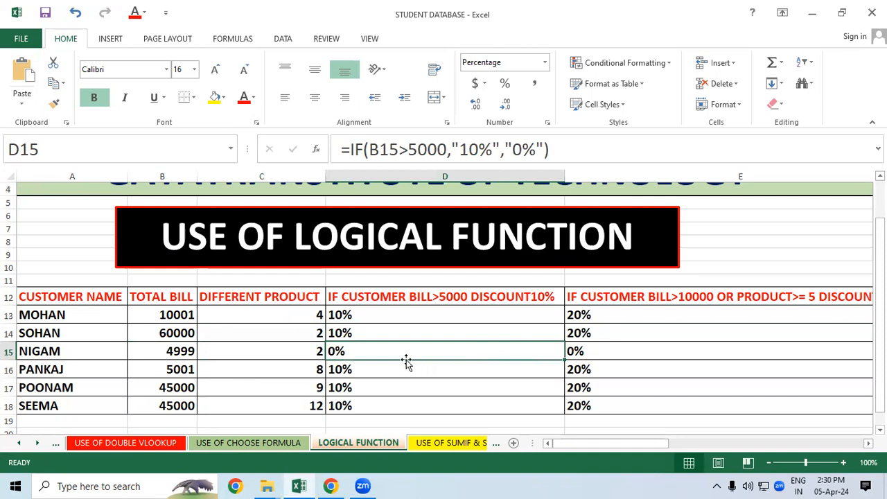
# Compare the total bills in column B with the over-5000 discount rule and its results in column D
pyautogui.click(300, 335)
pyautogui.click(371, 298)
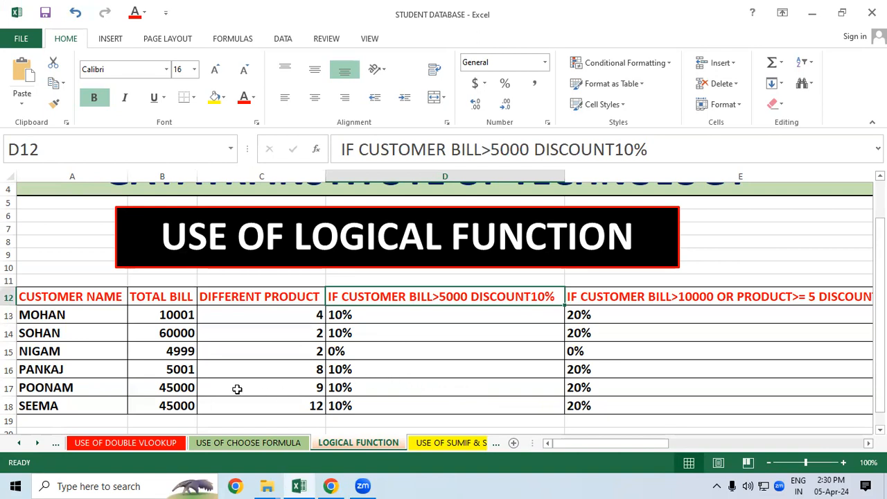
pyautogui.click(176, 350)
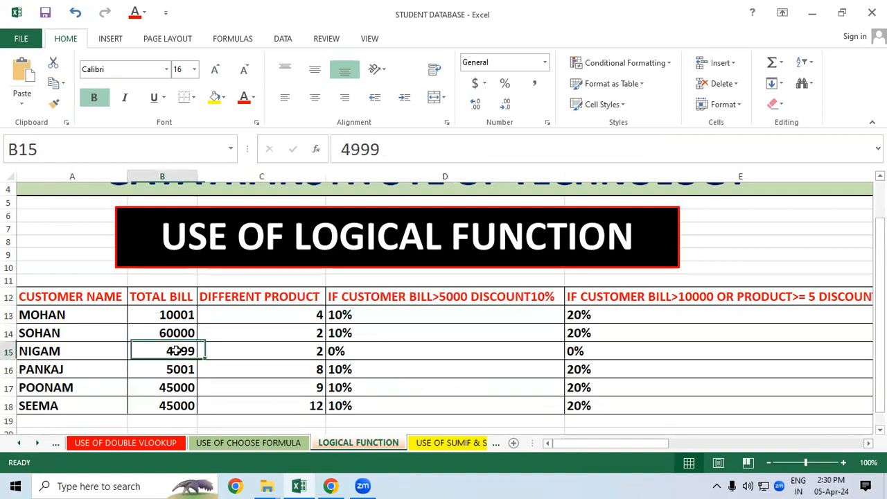
pyautogui.click(384, 349)
pyautogui.moveTo(188, 320); pyautogui.dragTo(187, 331)
pyautogui.moveTo(175, 375); pyautogui.dragTo(173, 421)
pyautogui.moveTo(354, 368); pyautogui.dragTo(352, 404)
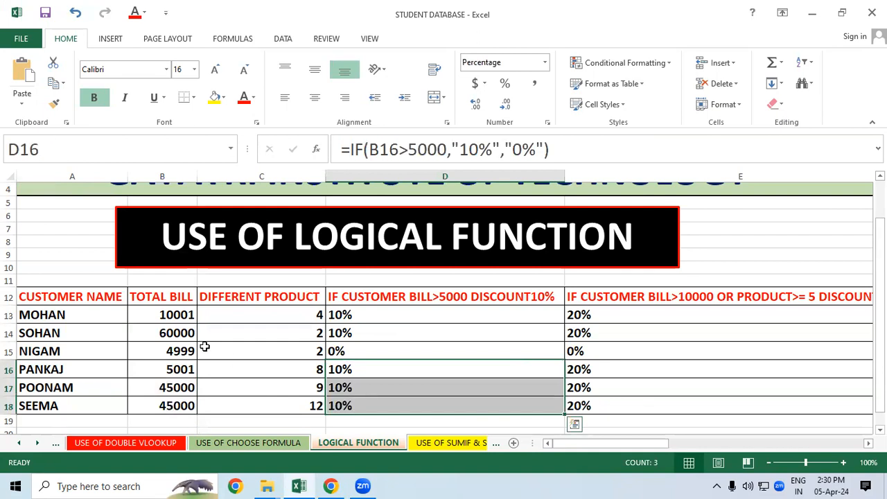
pyautogui.click(166, 319)
# Clear the existing discount and reward results from the range D13:J18
pyautogui.moveTo(382, 321); pyautogui.dragTo(623, 401)
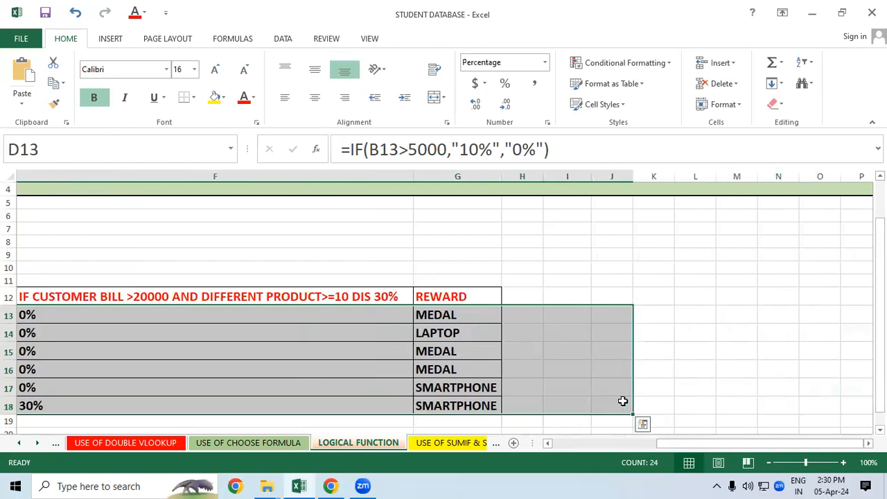
pyautogui.press('Delete')
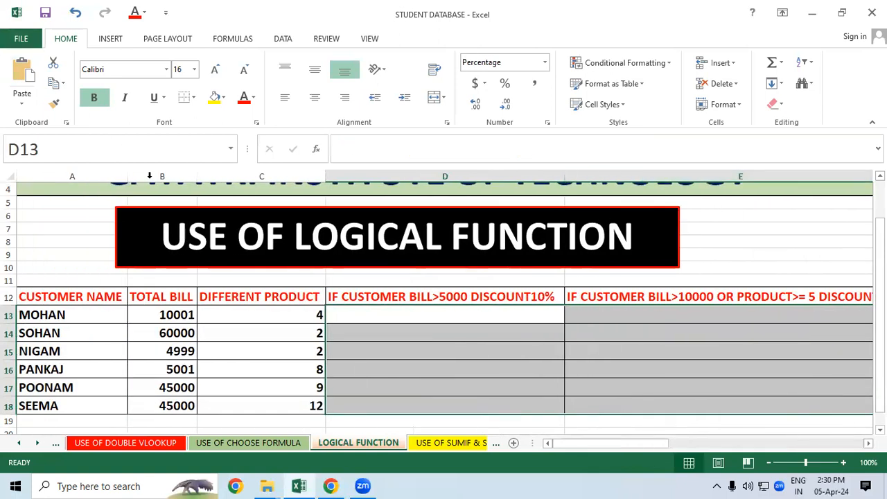
pyautogui.click(175, 368)
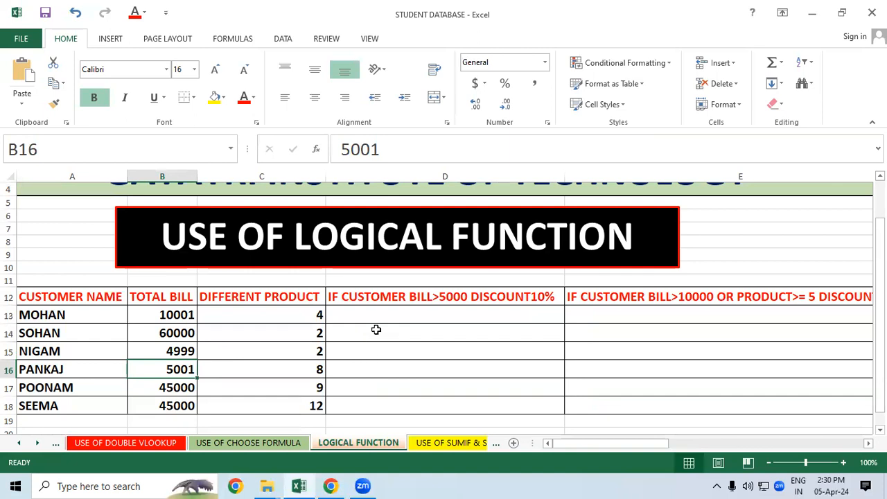
pyautogui.click(440, 317)
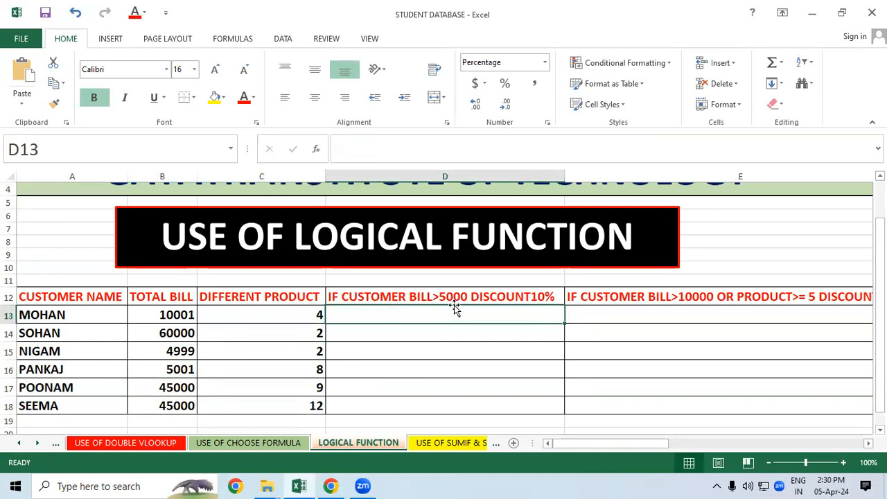
pyautogui.click(467, 372)
pyautogui.click(450, 319)
pyautogui.click(441, 364)
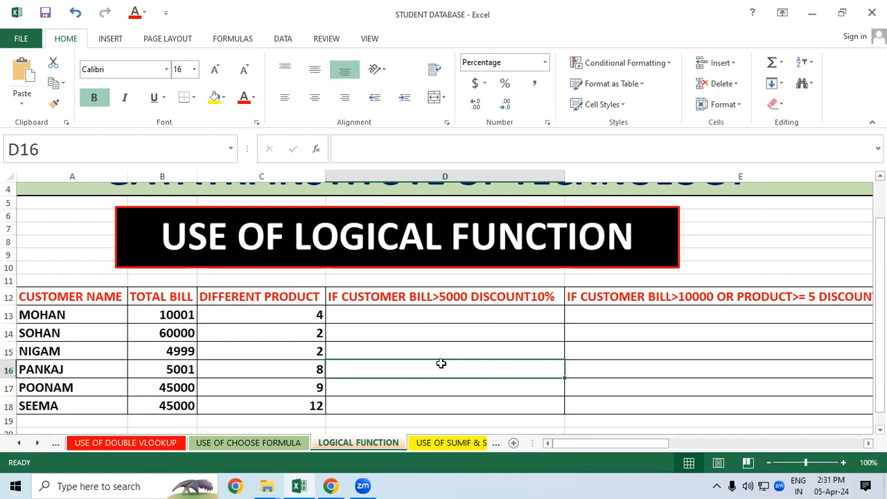
# Enter the formula =IF(B13>5000,"10%","0%") in D13 for the first customer's discount
pyautogui.click(390, 310)
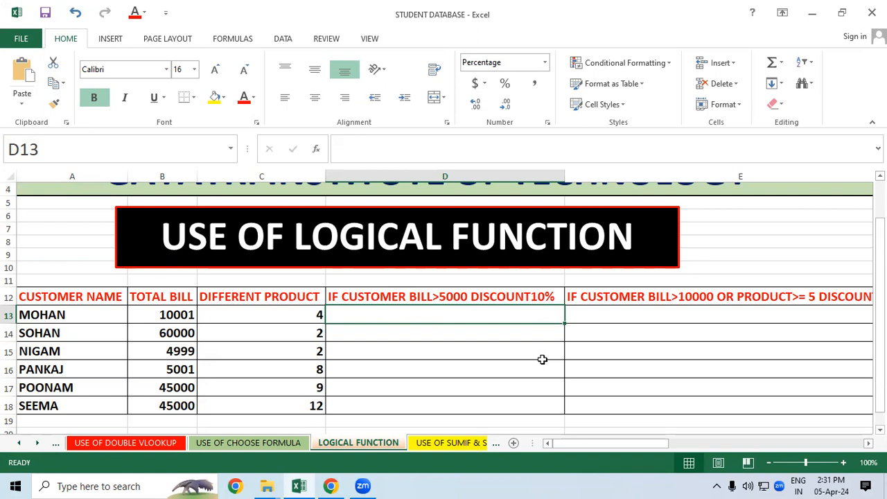
pyautogui.write('=')
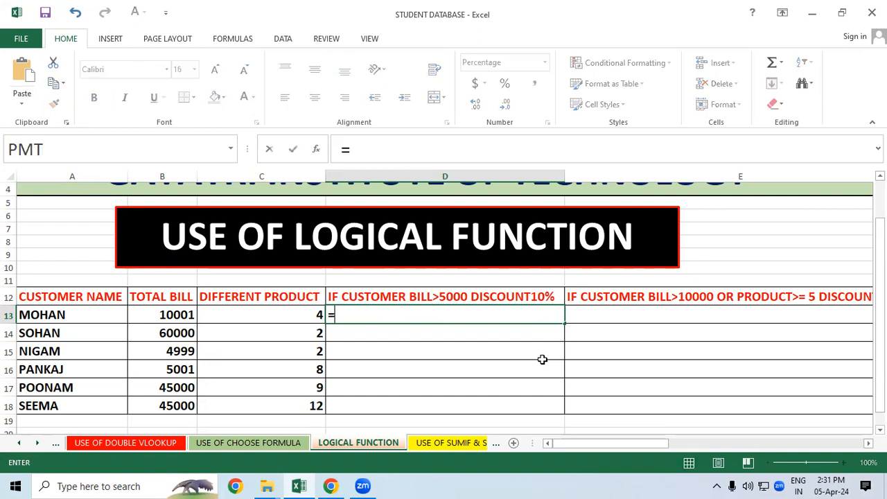
pyautogui.write('i')
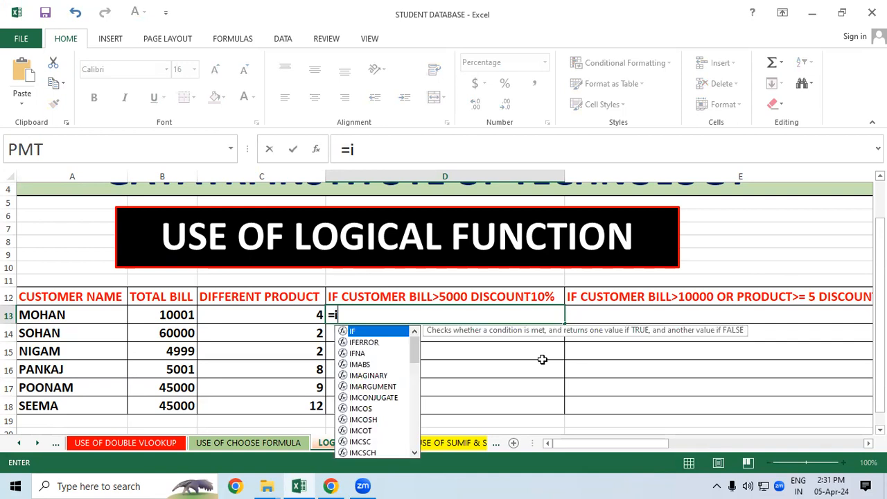
pyautogui.write('f(')
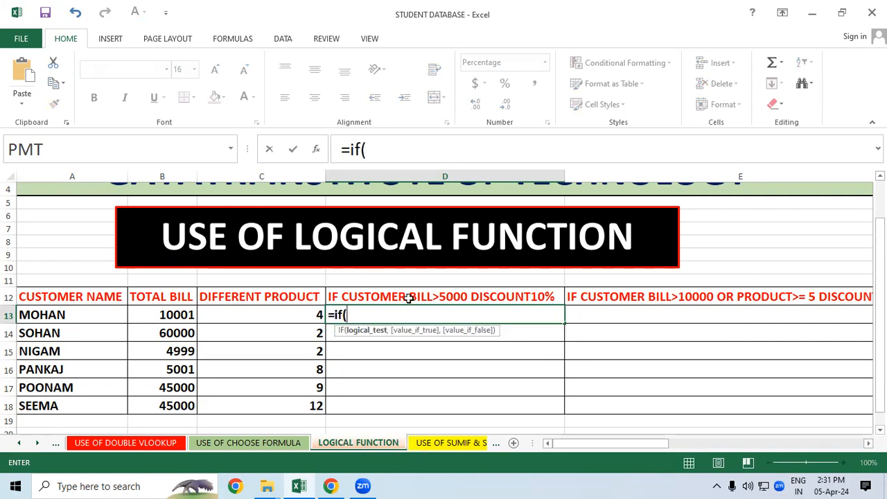
pyautogui.click(165, 316)
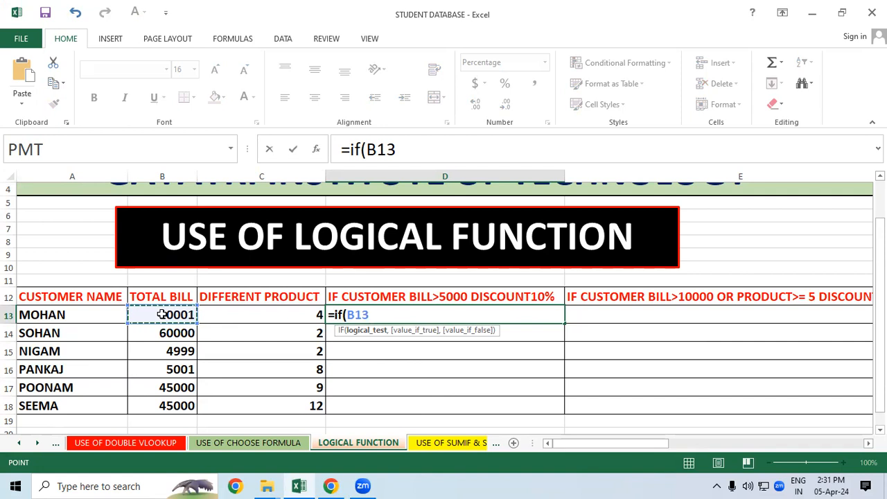
pyautogui.write('>5000')
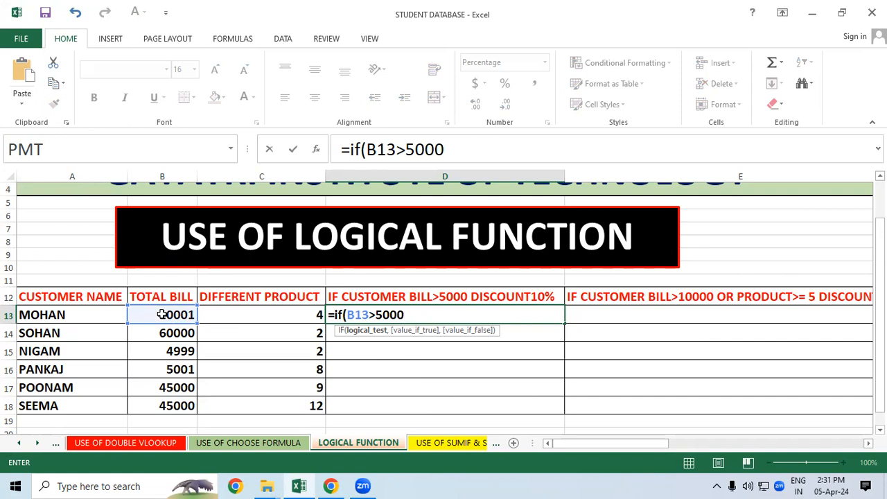
pyautogui.write(',"')
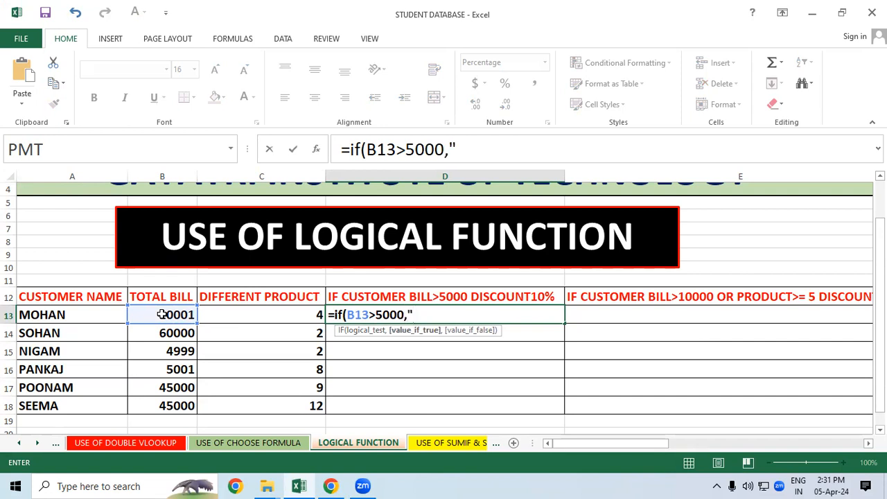
pyautogui.write('10%')
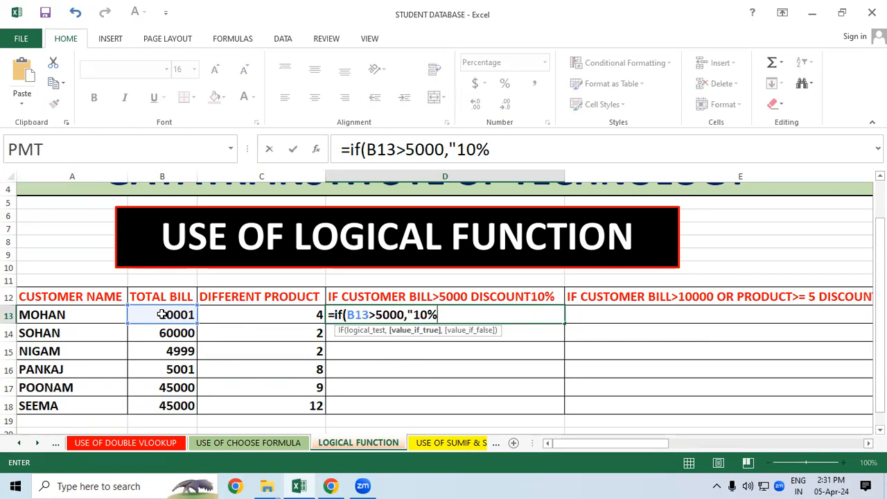
pyautogui.write('","0%"')
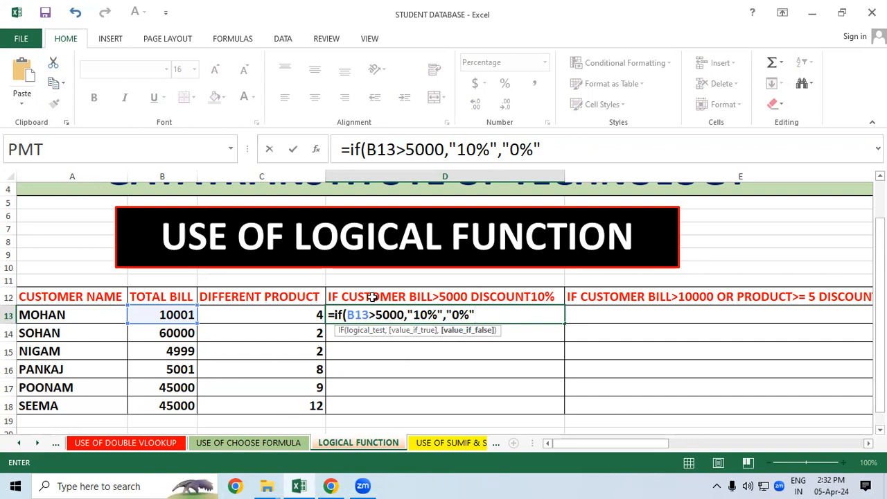
pyautogui.write(')')
pyautogui.press('Return')
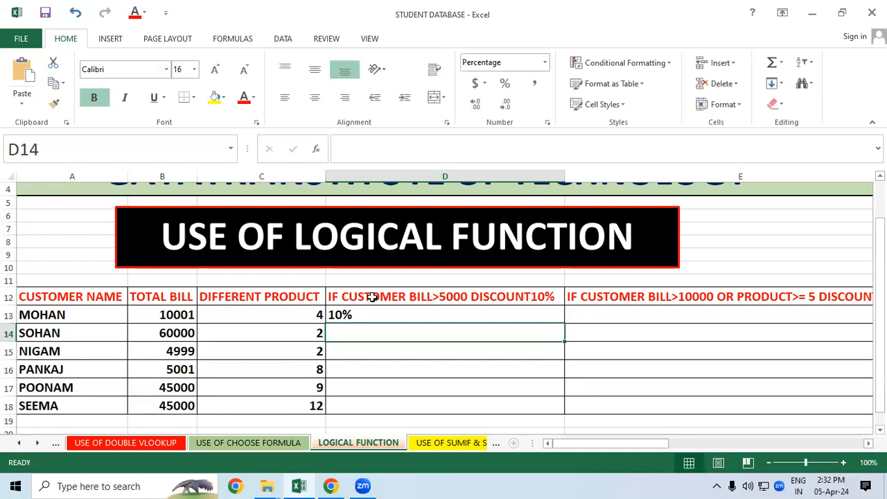
# Fill the discount formula from D13 down through D18 for the remaining customers
pyautogui.click(538, 316)
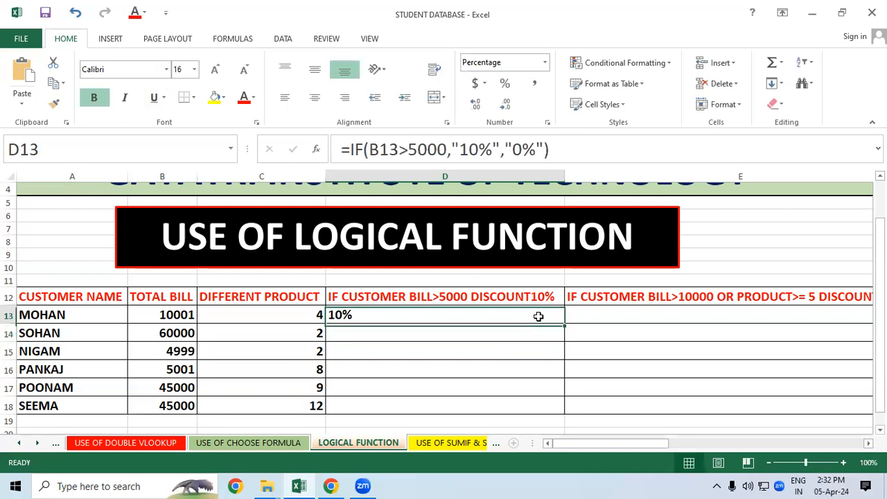
pyautogui.doubleClick(565, 324)
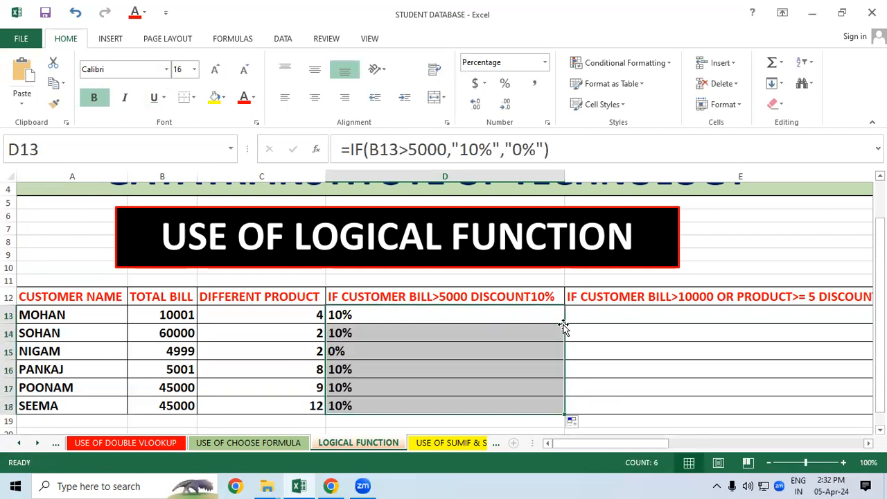
pyautogui.click(709, 338)
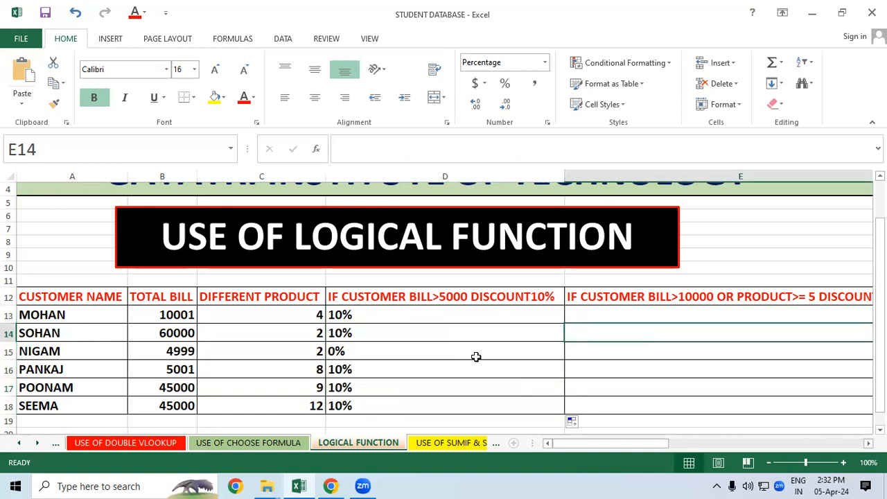
# Set the total bill in B15 to 5000 and compare the bills in rows 15 and 16 with their column D discounts
pyautogui.click(475, 352)
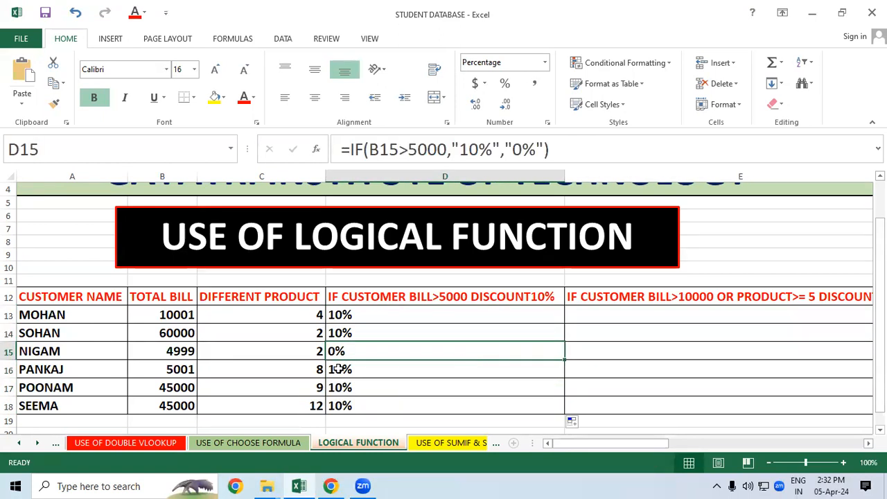
pyautogui.click(179, 351)
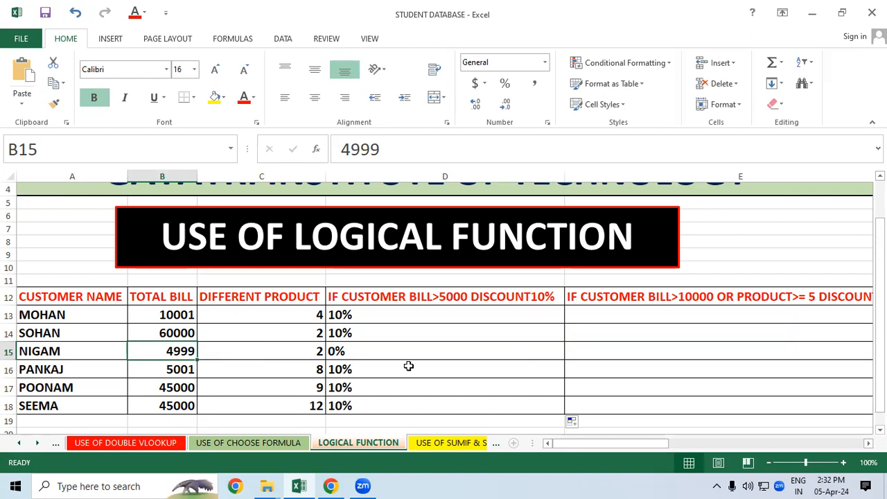
pyautogui.write('5000')
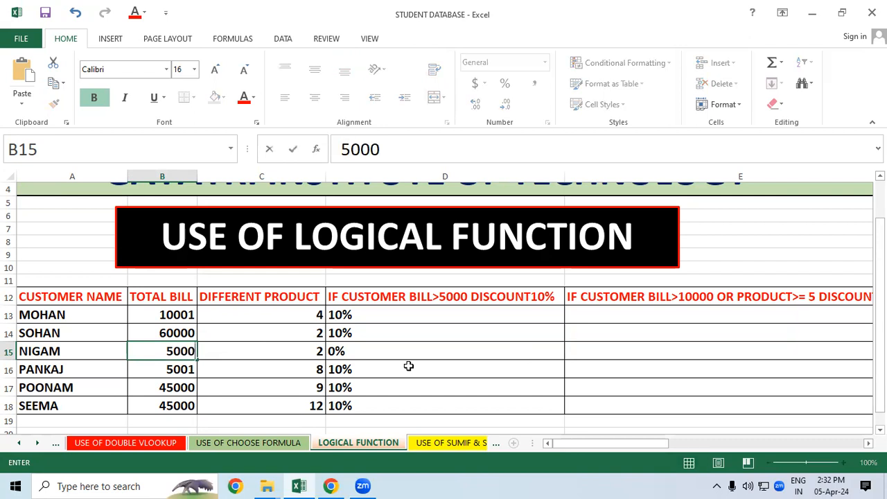
pyautogui.click(409, 366)
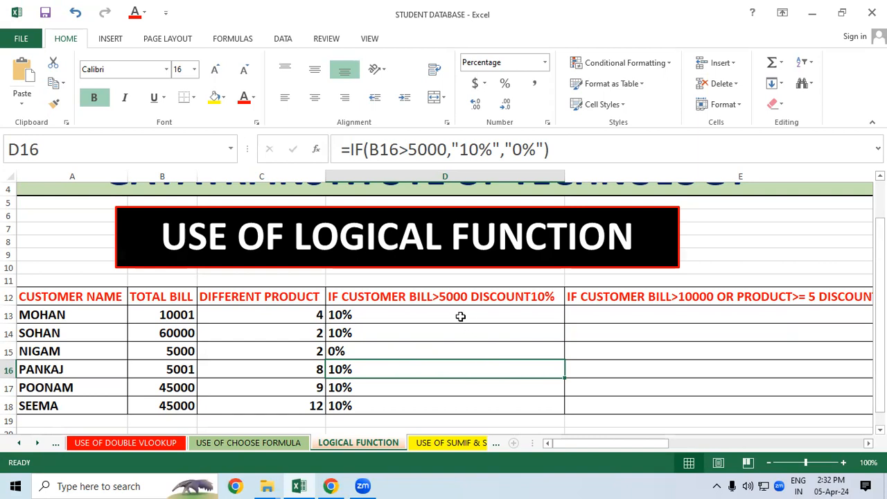
pyautogui.moveTo(420, 353); pyautogui.dragTo(69, 355)
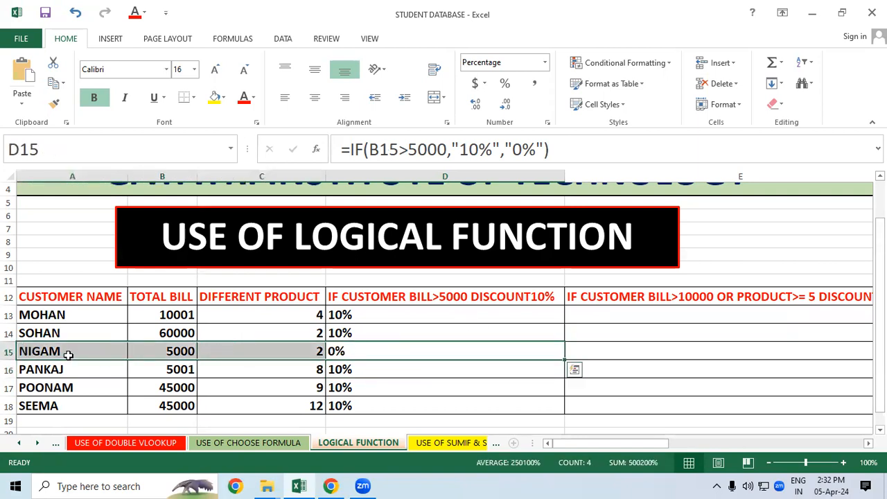
pyautogui.click(174, 354)
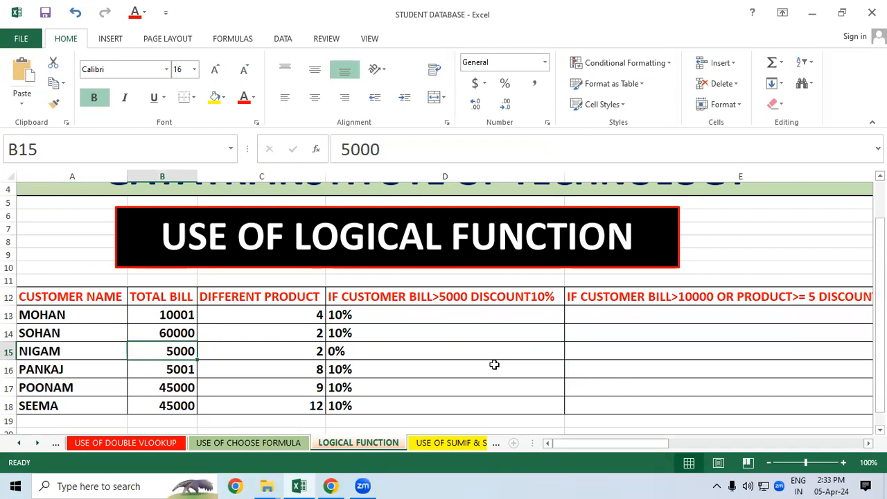
pyautogui.click(167, 368)
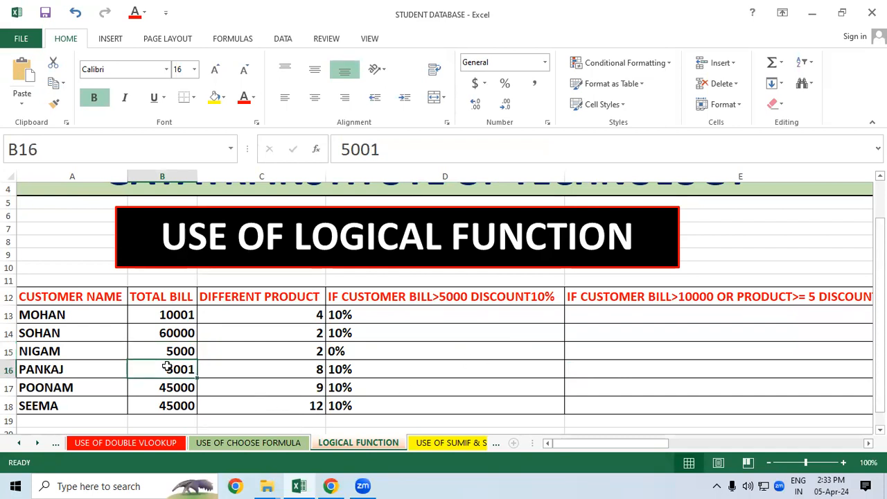
pyautogui.click(348, 372)
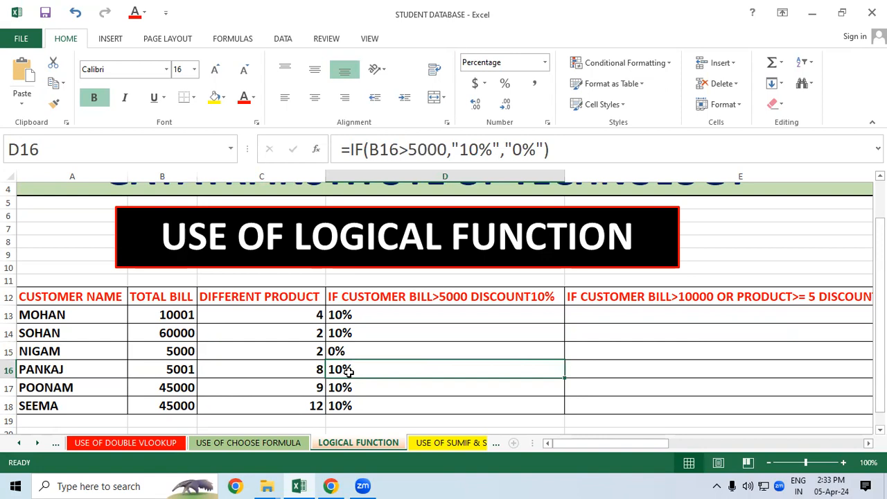
# Narrow column D and begin an IF formula with a nested OR function in E13
pyautogui.click(627, 323)
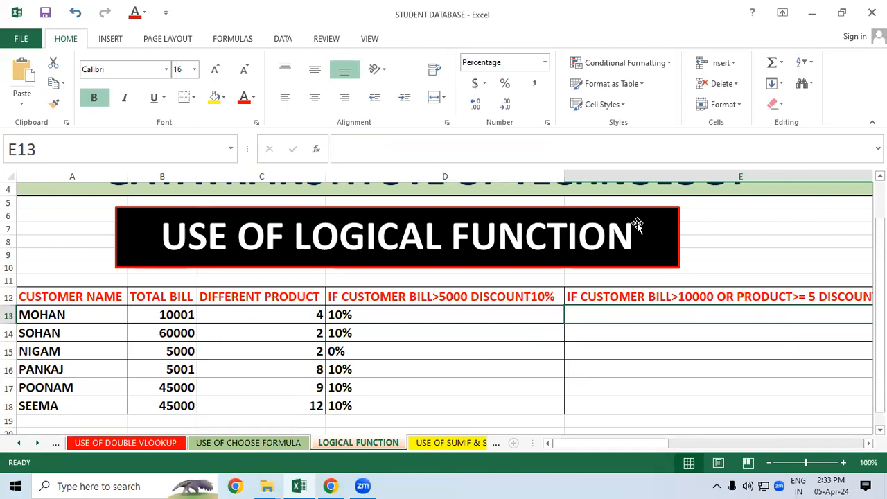
pyautogui.moveTo(567, 175); pyautogui.dragTo(396, 177)
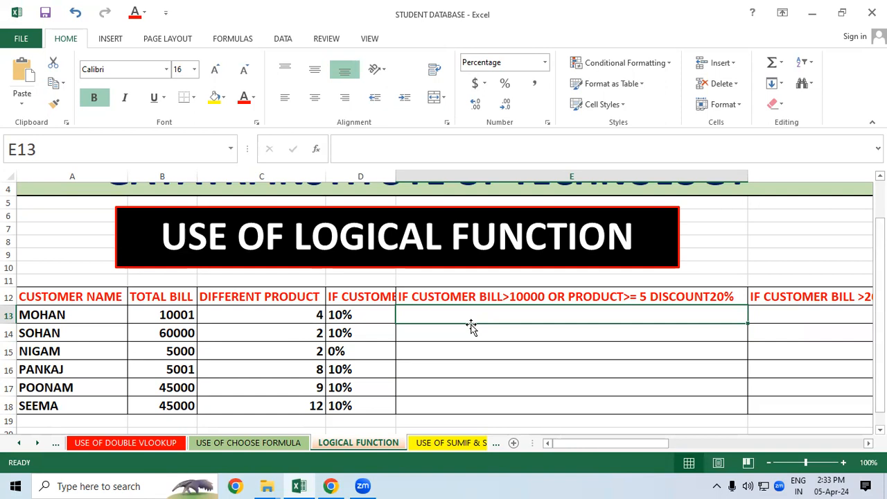
pyautogui.write('=')
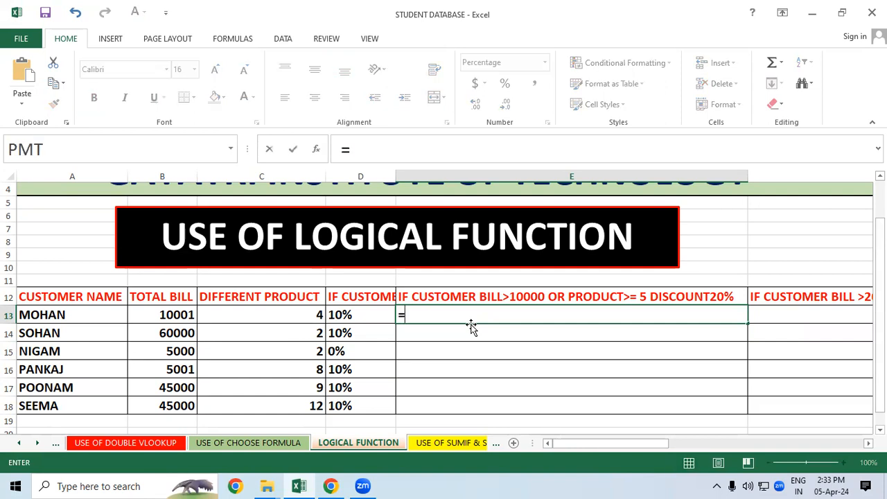
pyautogui.write('if')
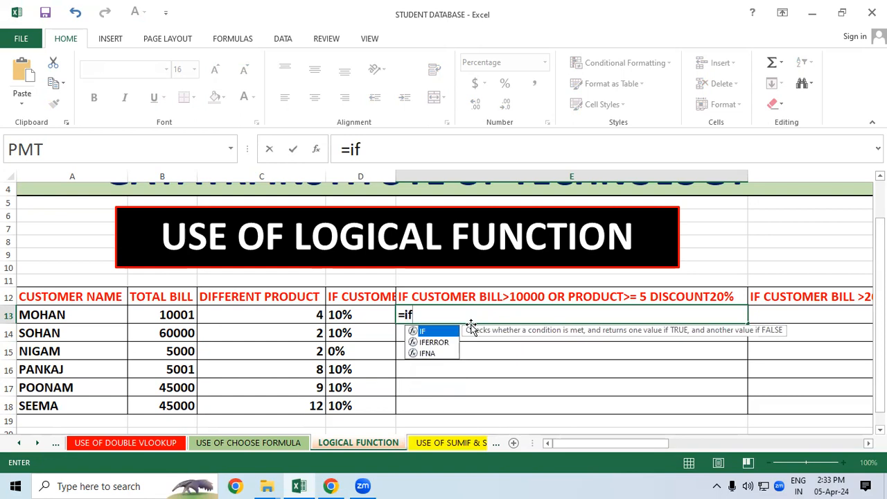
pyautogui.write('(o')
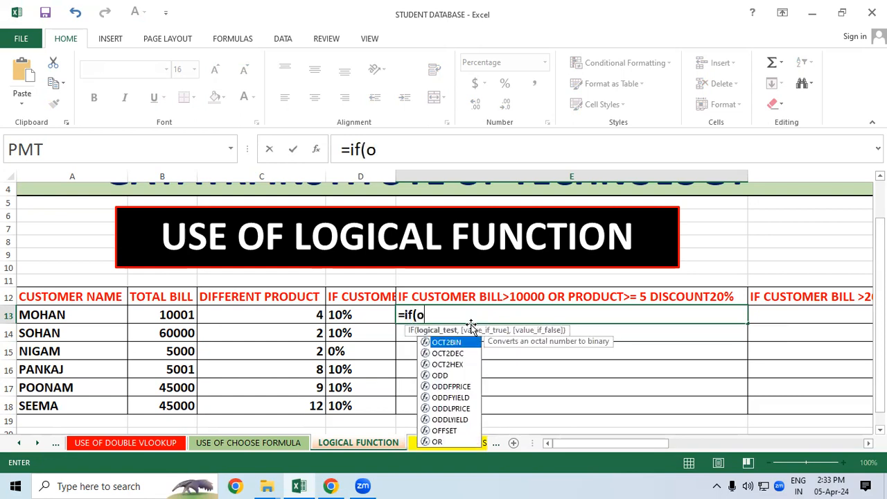
pyautogui.write('r(')
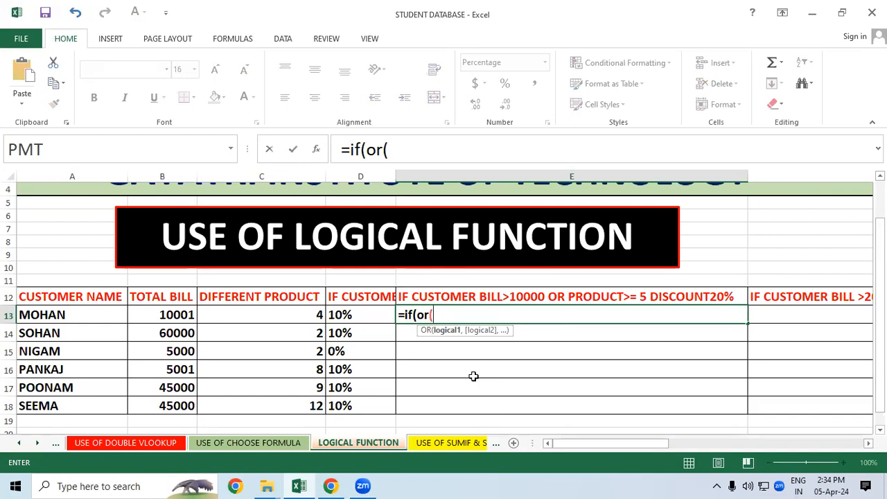
# Complete the OR test in the E13 formula with the conditions B13>10000 and C13>=5
pyautogui.click(170, 315)
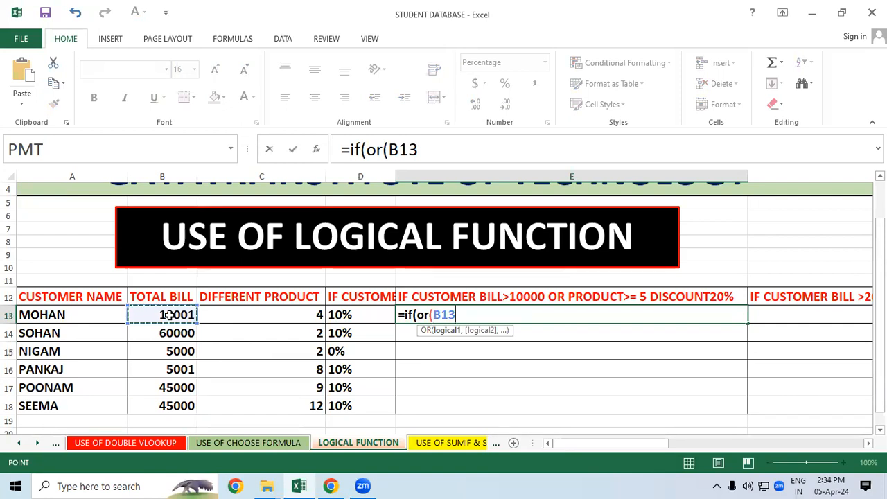
pyautogui.write('>')
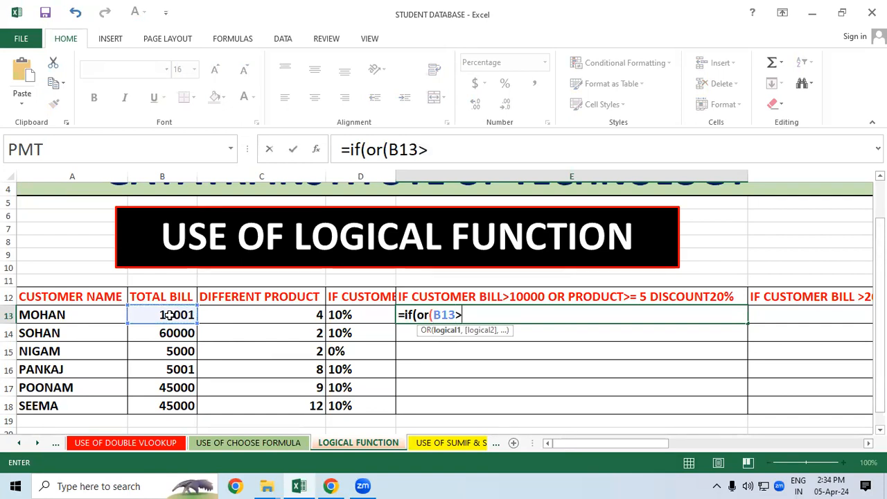
pyautogui.write('10000')
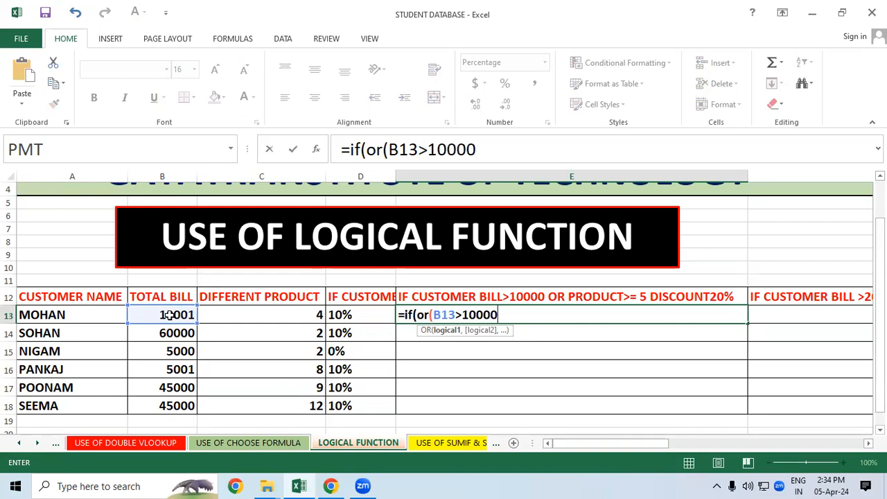
pyautogui.write(',')
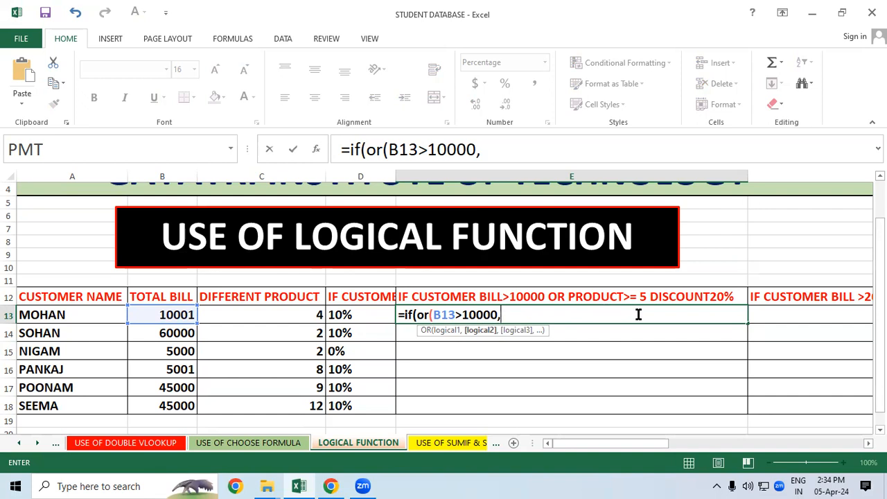
pyautogui.click(253, 314)
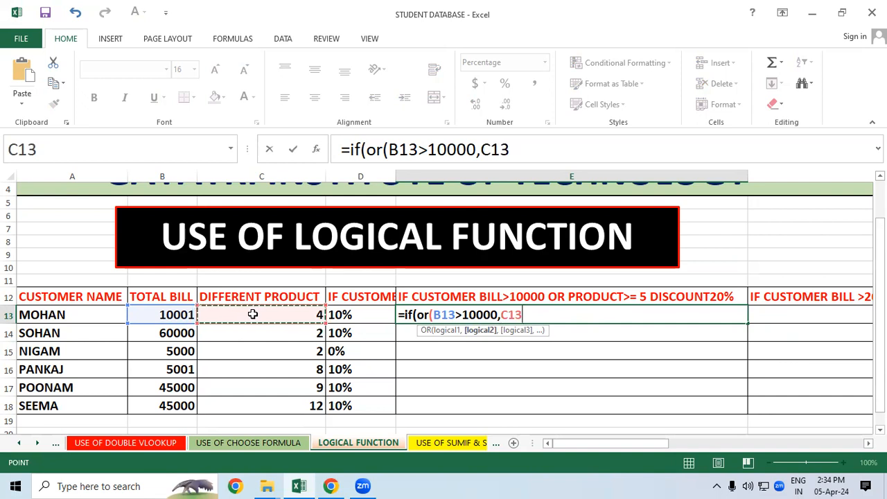
pyautogui.write('>')
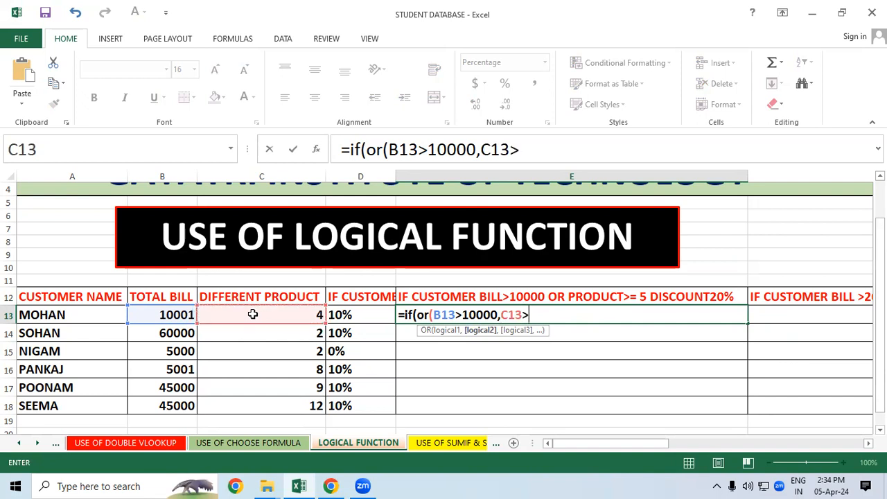
pyautogui.write('=5')
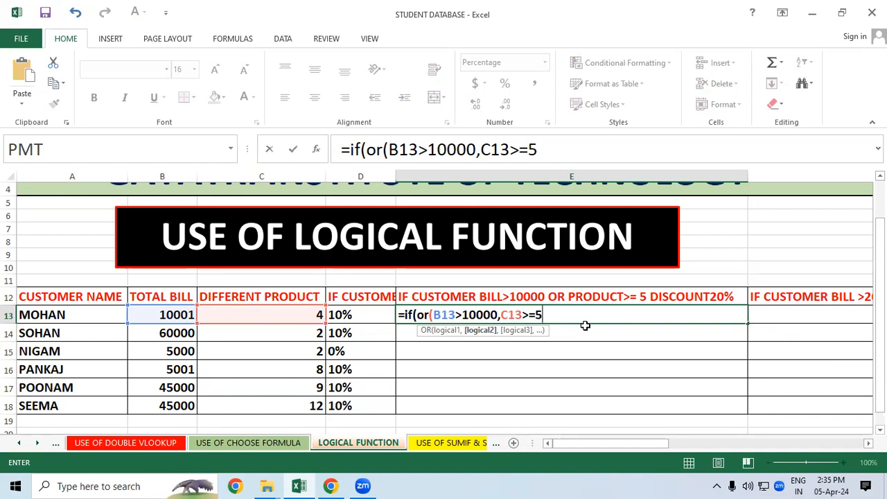
pyautogui.write(')')
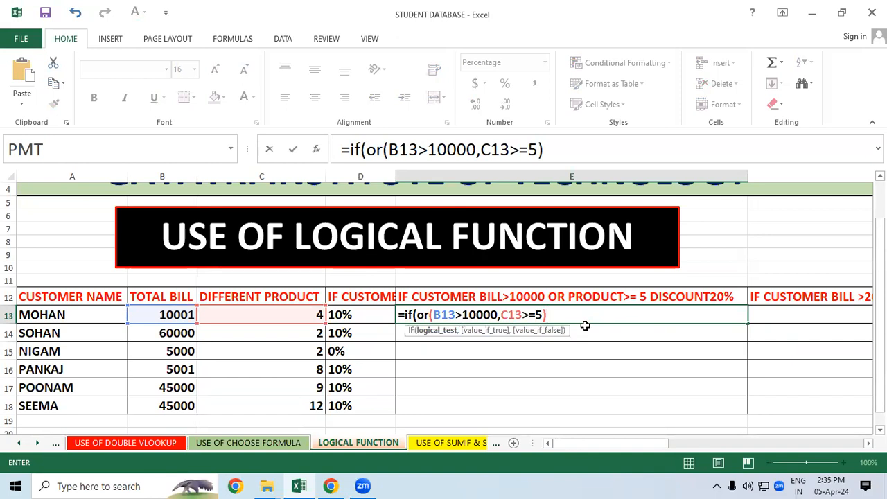
# Finish the E13 formula to return "20%" when the OR test is true and "0%" otherwise
pyautogui.write(',')
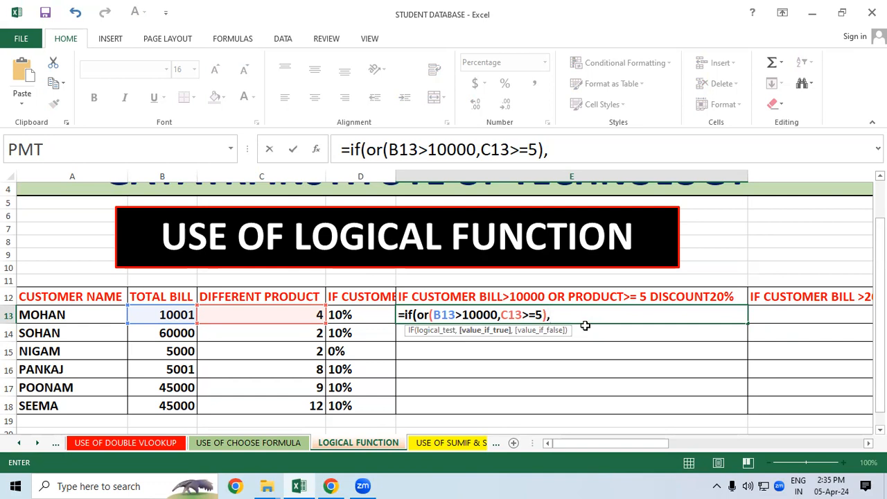
pyautogui.write('"20%"')
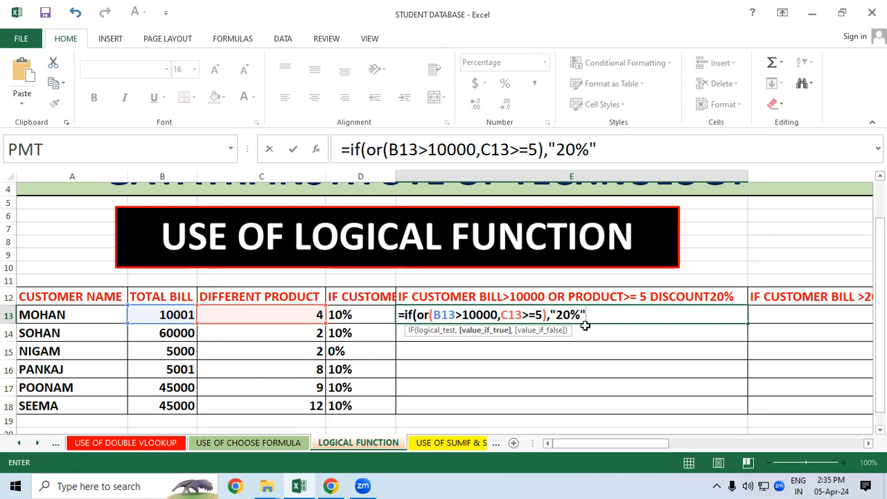
pyautogui.write(',')
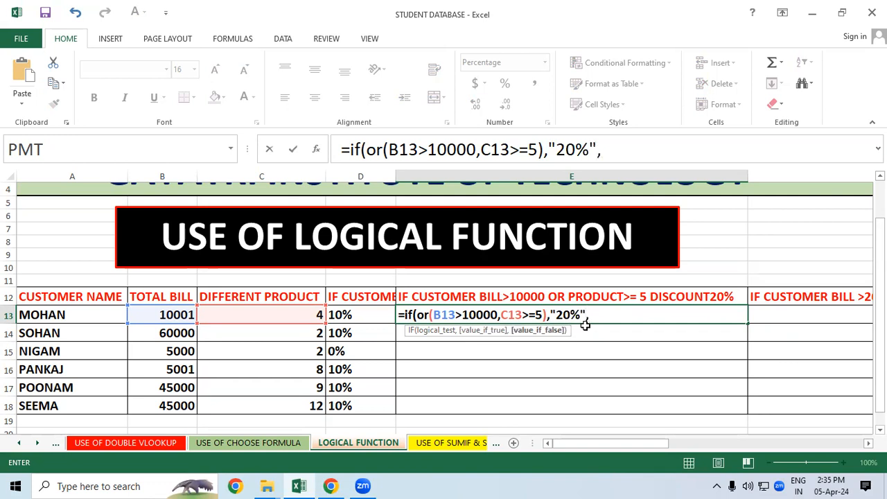
pyautogui.write('"0%")')
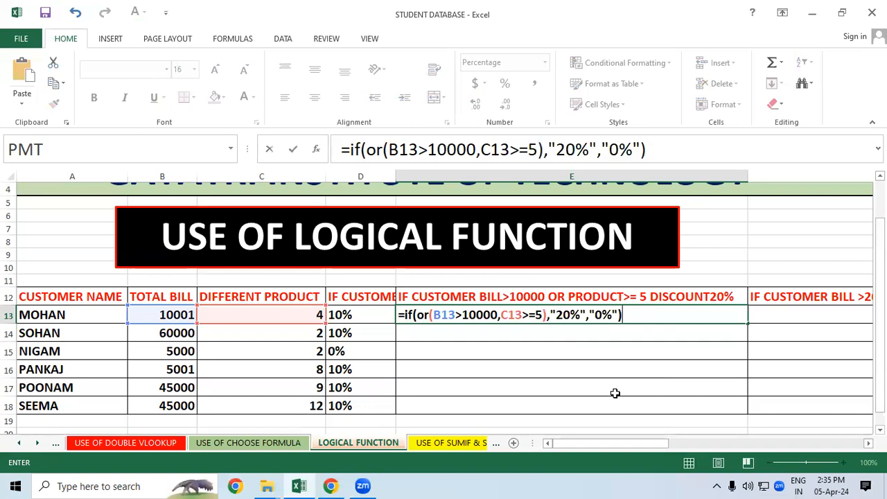
pyautogui.press('Return')
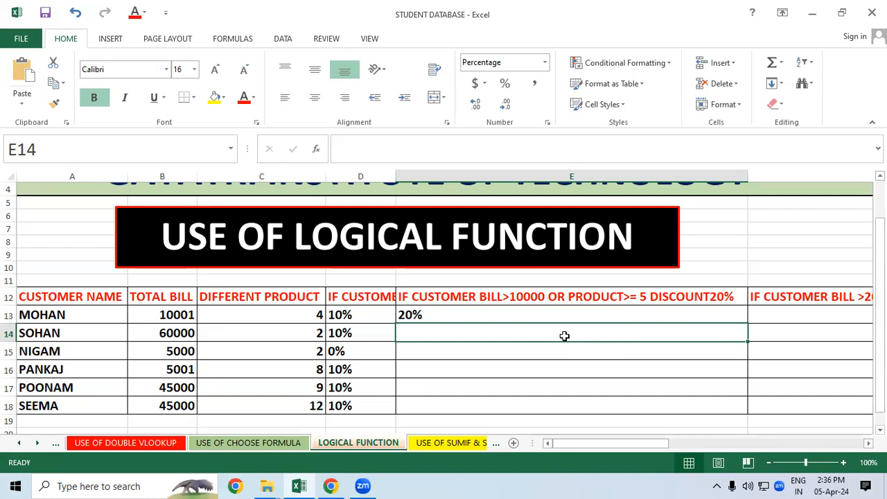
# Check the E13 formula and examine the total bills and product counts in rows 15 to 17 against the OR discount rule
pyautogui.click(600, 316)
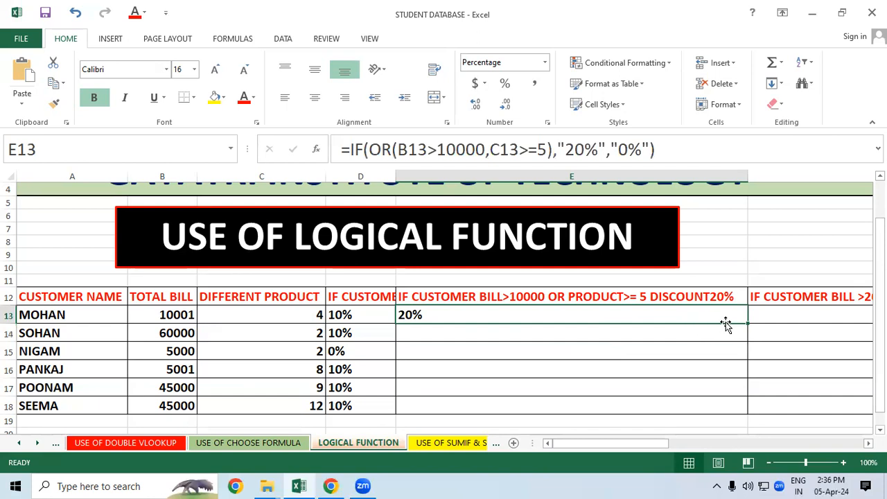
pyautogui.click(451, 330)
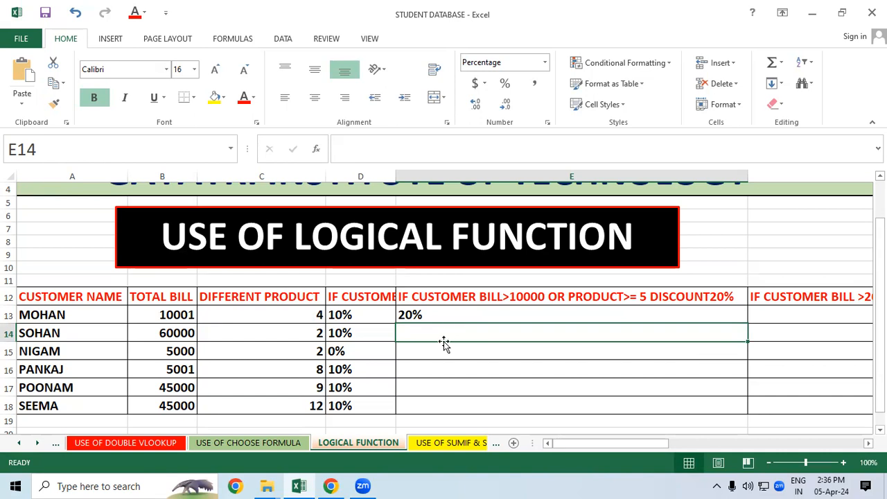
pyautogui.click(438, 354)
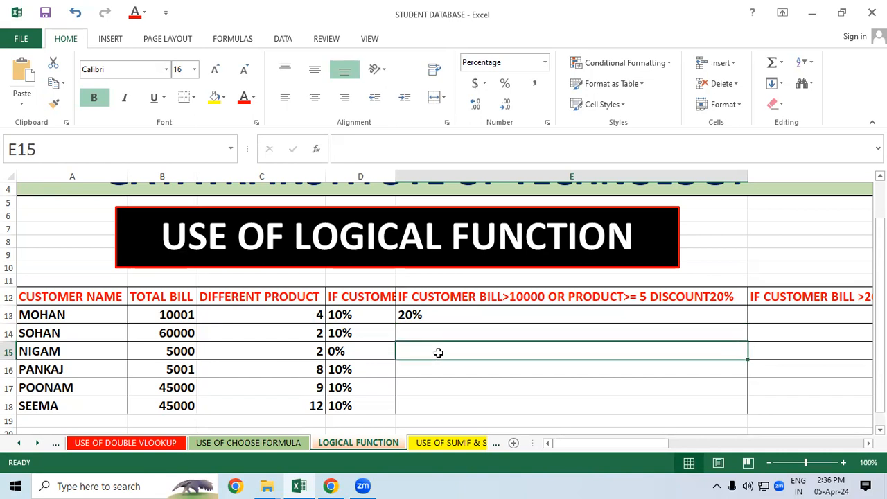
pyautogui.moveTo(166, 351); pyautogui.dragTo(339, 360)
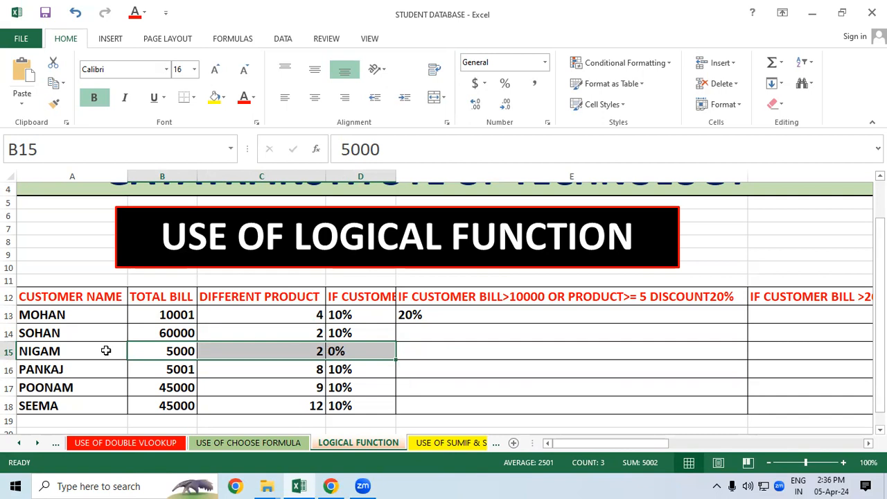
pyautogui.click(184, 369)
pyautogui.moveTo(184, 369); pyautogui.dragTo(282, 369)
pyautogui.moveTo(161, 384); pyautogui.dragTo(319, 387)
pyautogui.click(470, 382)
# Fill the OR discount formula from E13 down through E18 for the remaining customers
pyautogui.click(497, 315)
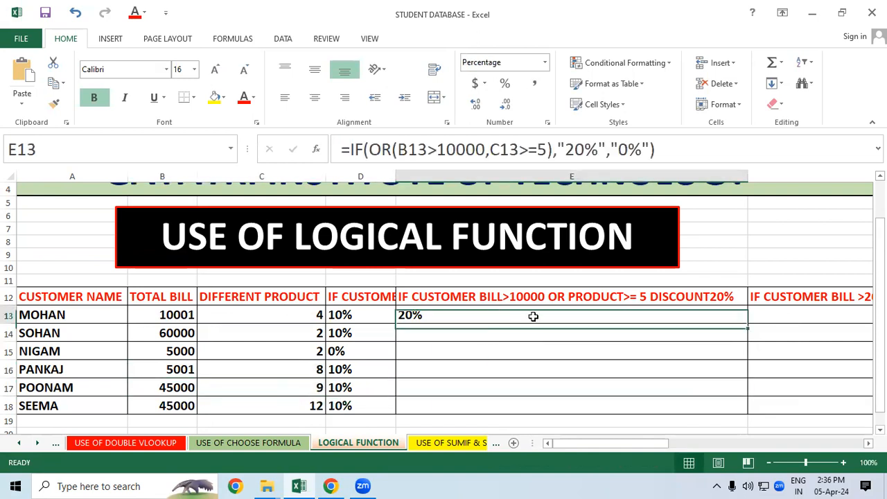
pyautogui.doubleClick(748, 323)
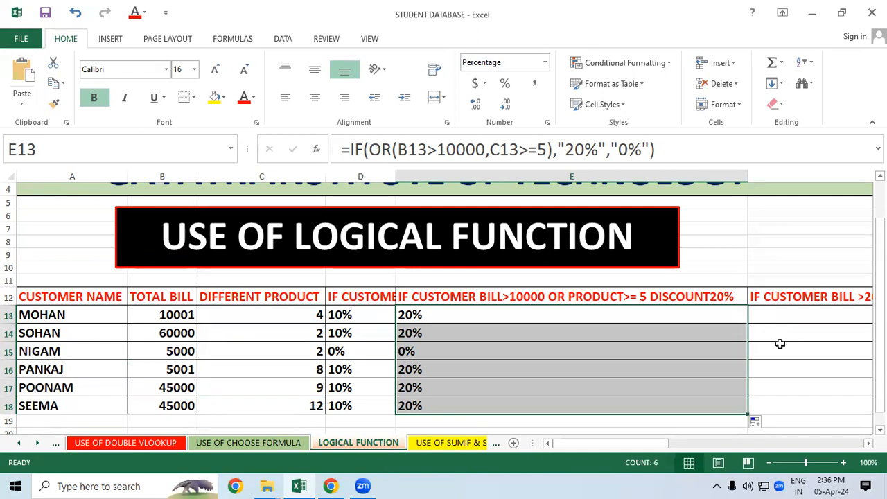
pyautogui.click(818, 367)
# Narrow column E to about the width of column D and review the formulas in D13 and E13
pyautogui.moveTo(743, 171); pyautogui.dragTo(531, 258)
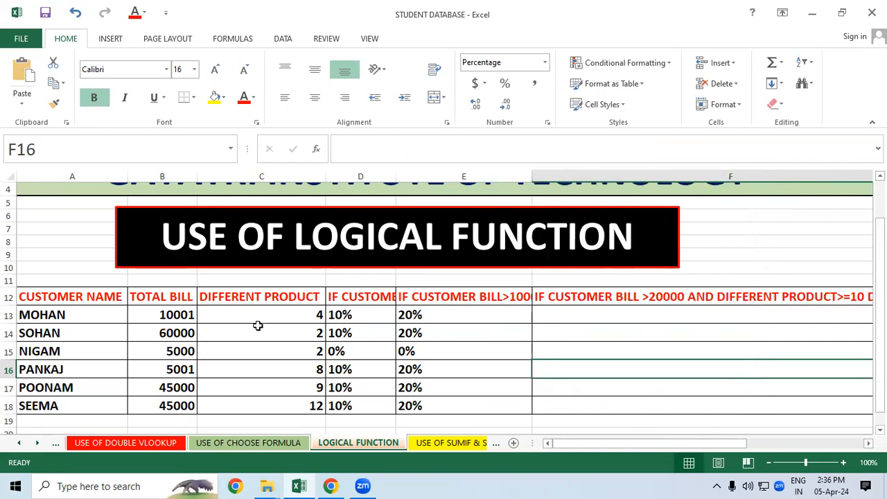
pyautogui.click(364, 318)
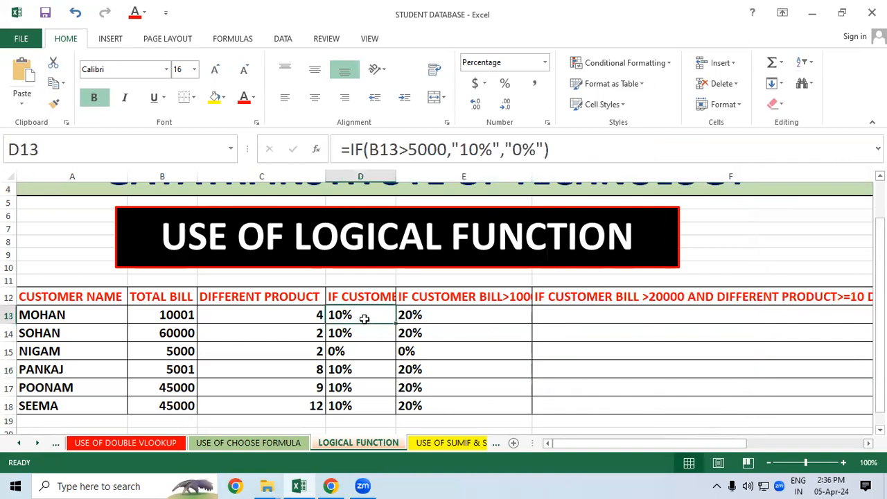
pyautogui.click(444, 310)
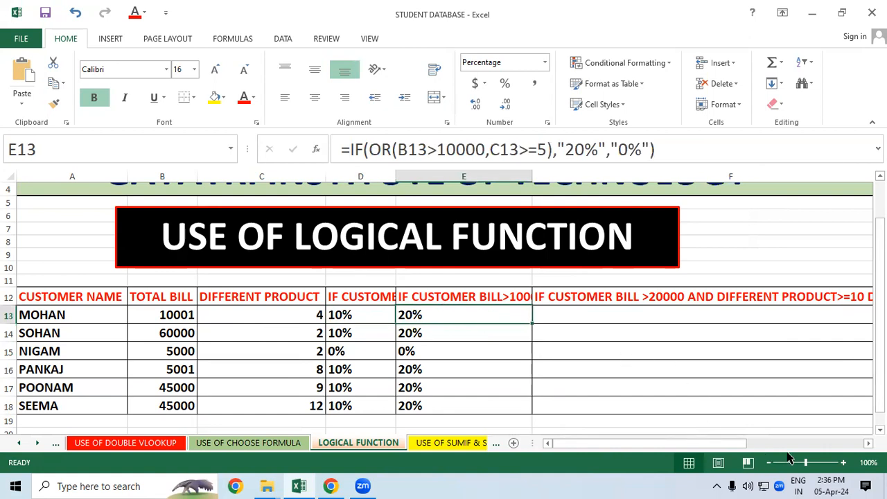
pyautogui.moveTo(532, 176); pyautogui.dragTo(466, 198)
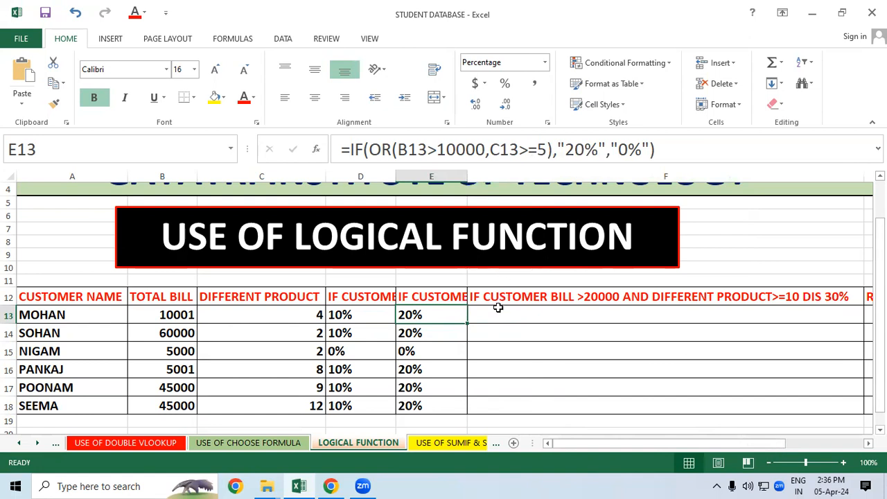
# Start an IF formula in F13 with an AND test that B13>20000 and C13>=10
pyautogui.click(500, 312)
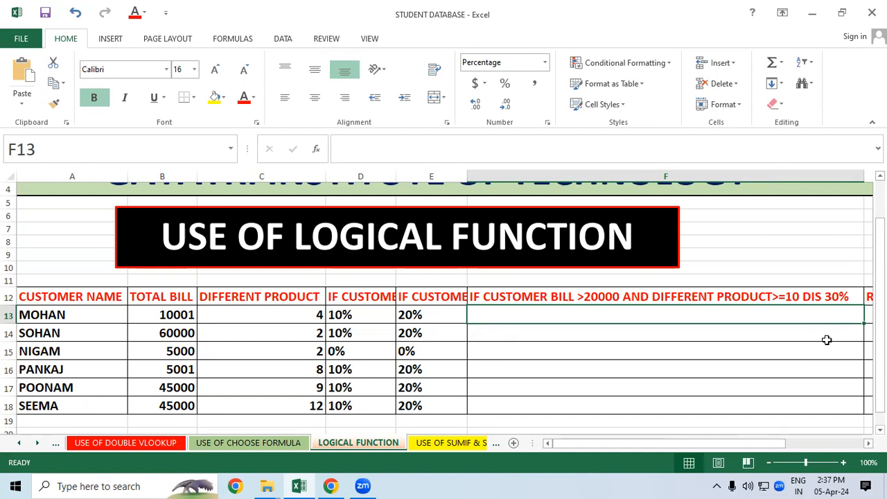
pyautogui.write('=')
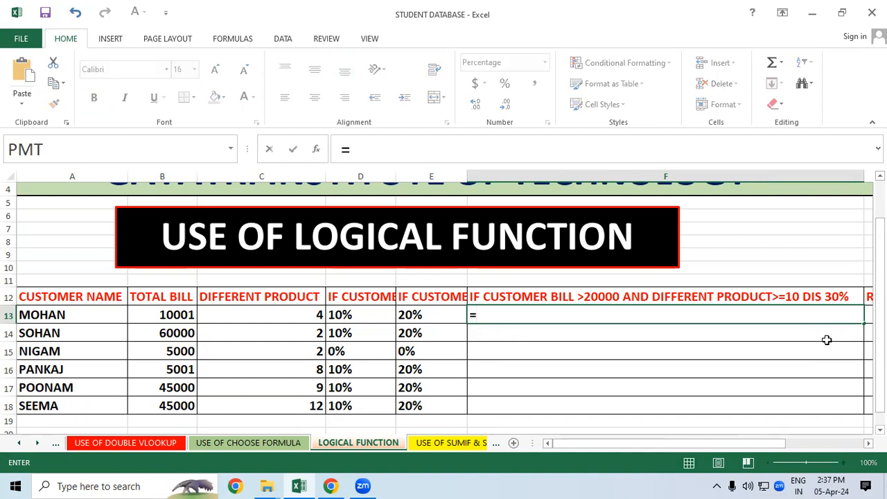
pyautogui.write('if(')
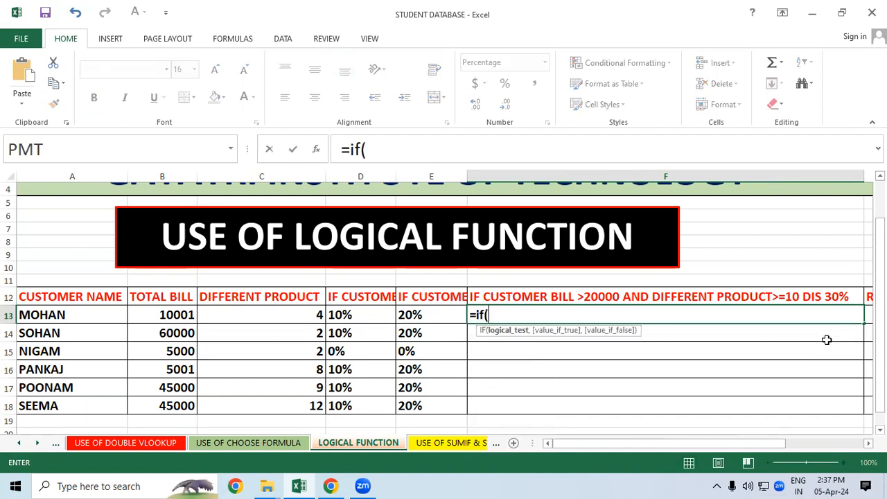
pyautogui.write('and(')
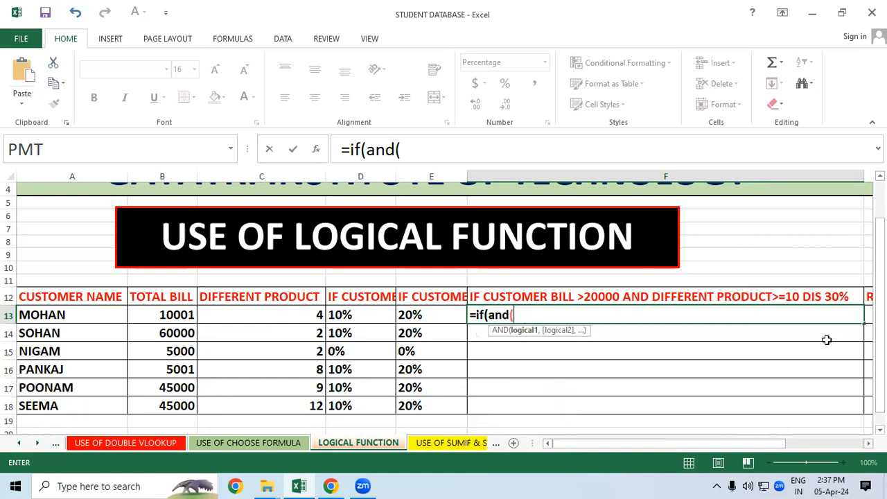
pyautogui.click(177, 316)
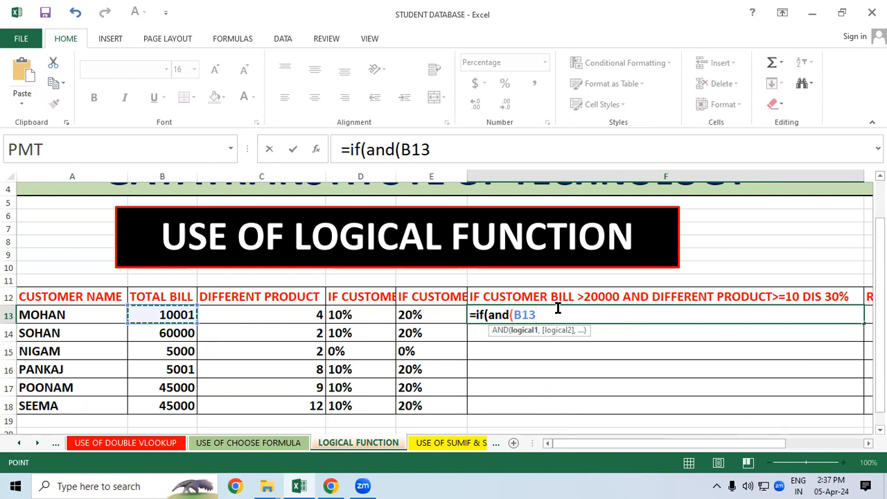
pyautogui.write('>')
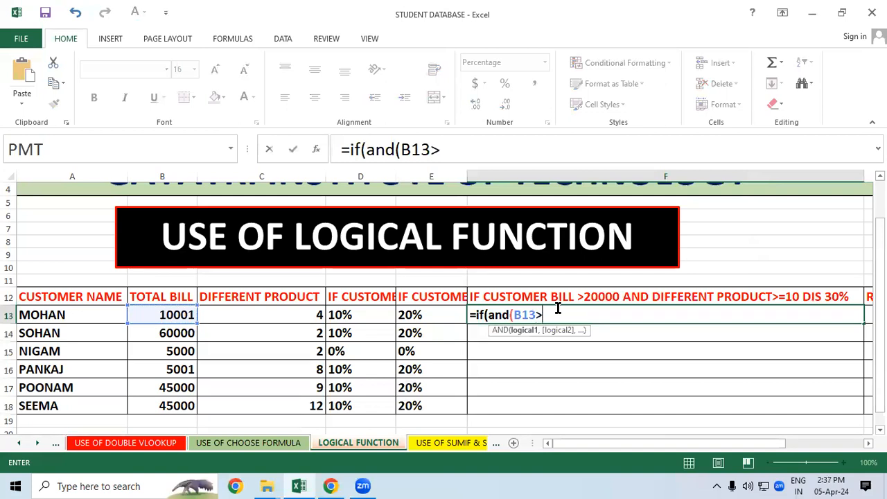
pyautogui.write('20000')
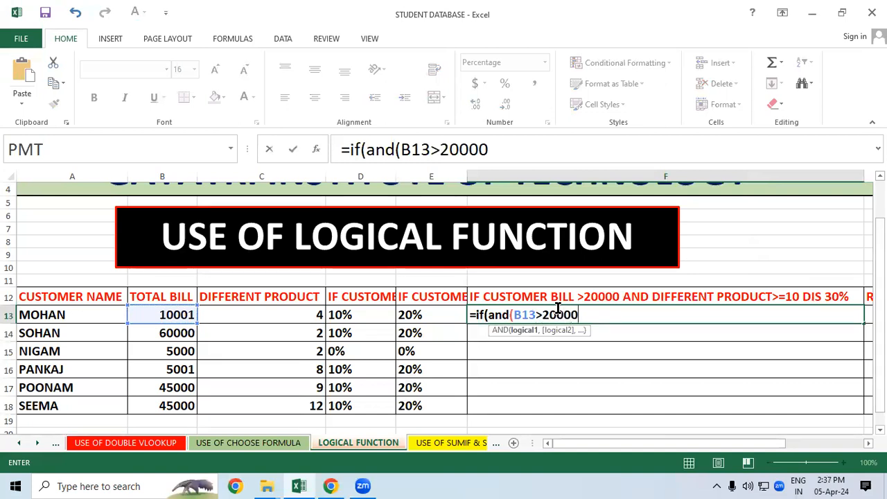
pyautogui.write(',')
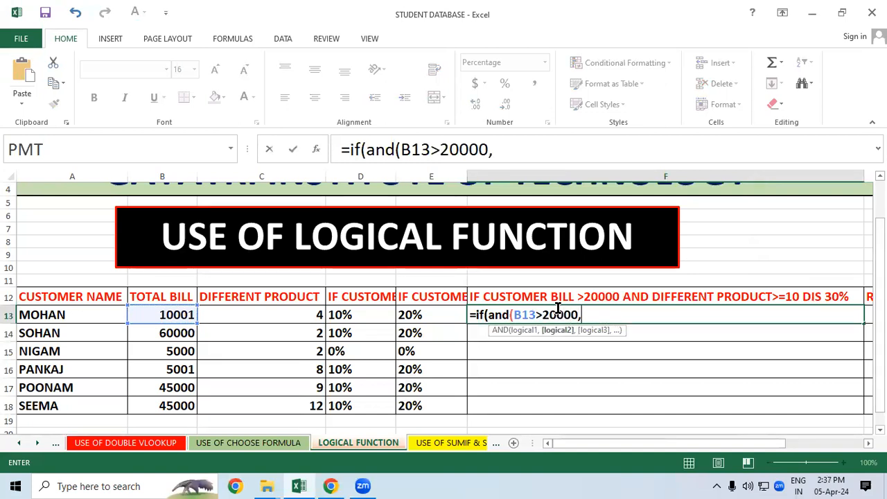
pyautogui.click(271, 313)
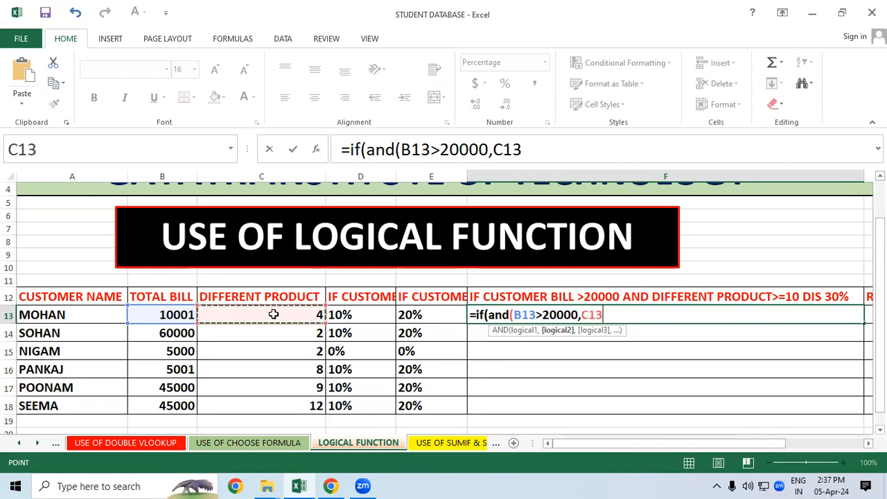
pyautogui.write('>')
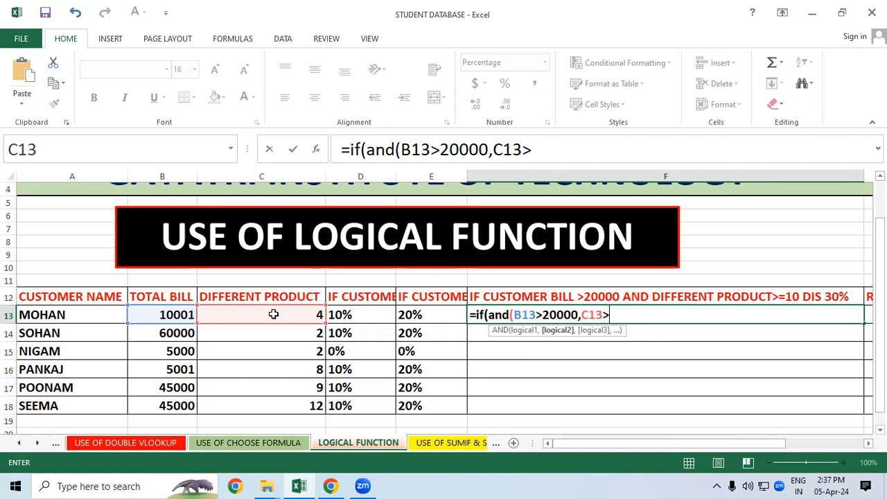
pyautogui.write('=10)')
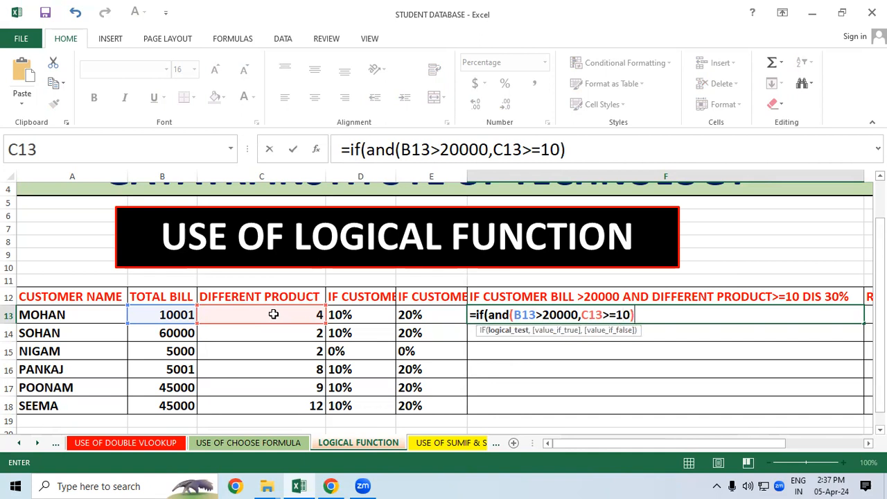
# Finish the F13 formula with "30%" if true and "0%" if false, and fill it down through F18
pyautogui.write(',')
pyautogui.write('"30')
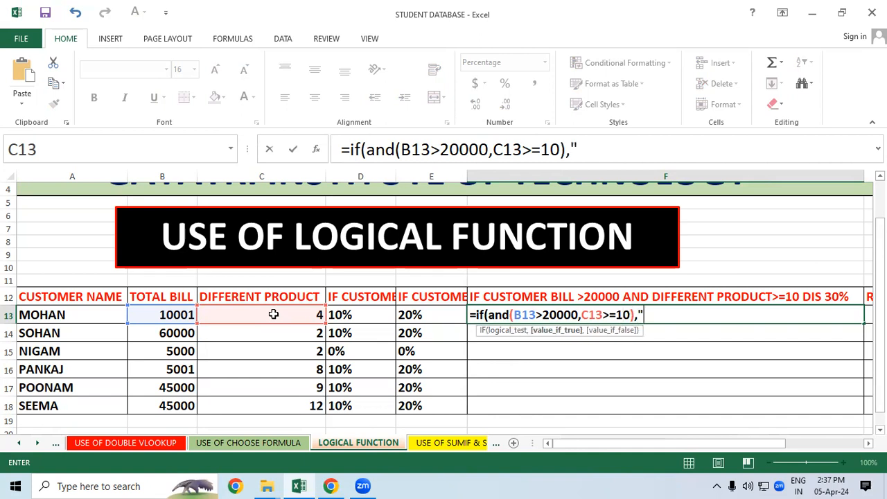
pyautogui.write('%","0%")')
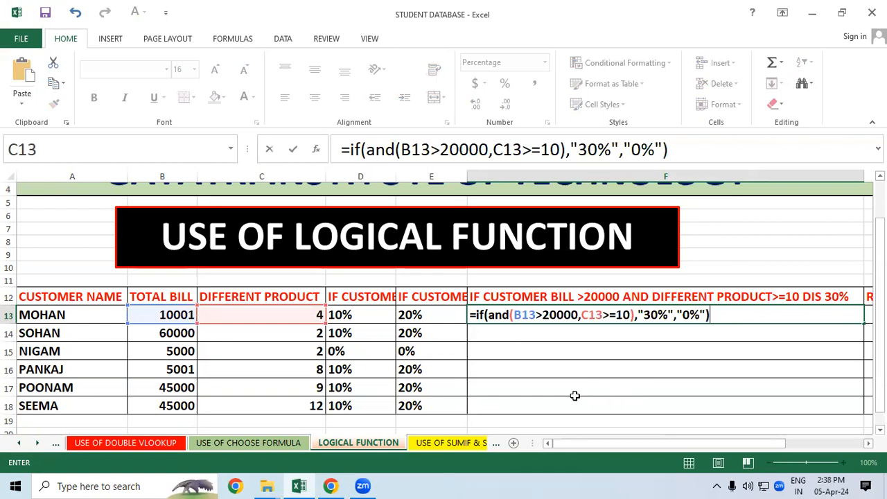
pyautogui.press('Return')
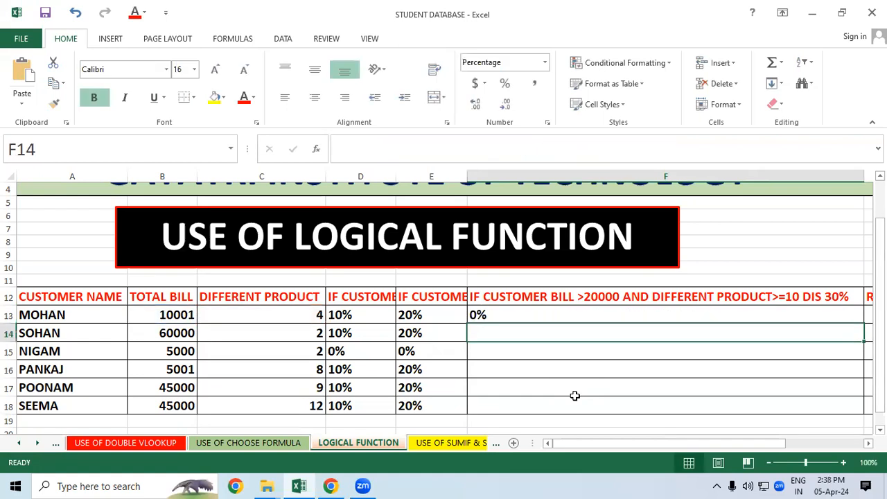
pyautogui.click(753, 314)
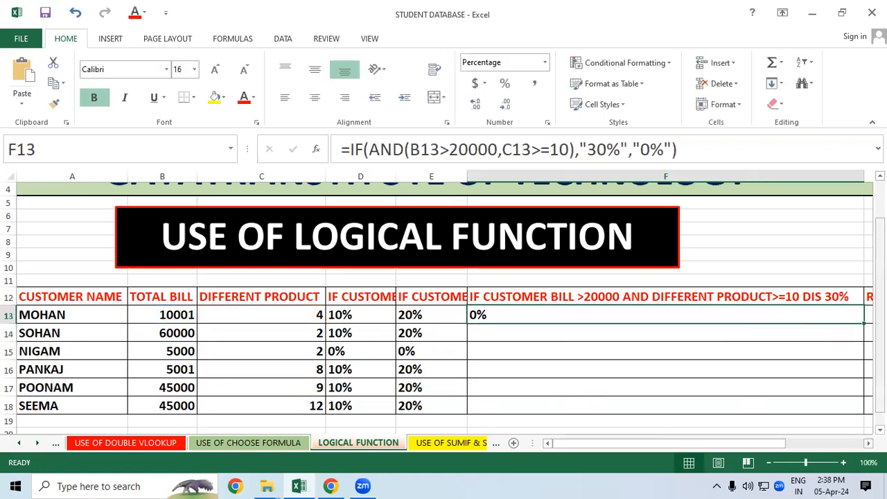
pyautogui.doubleClick(863, 324)
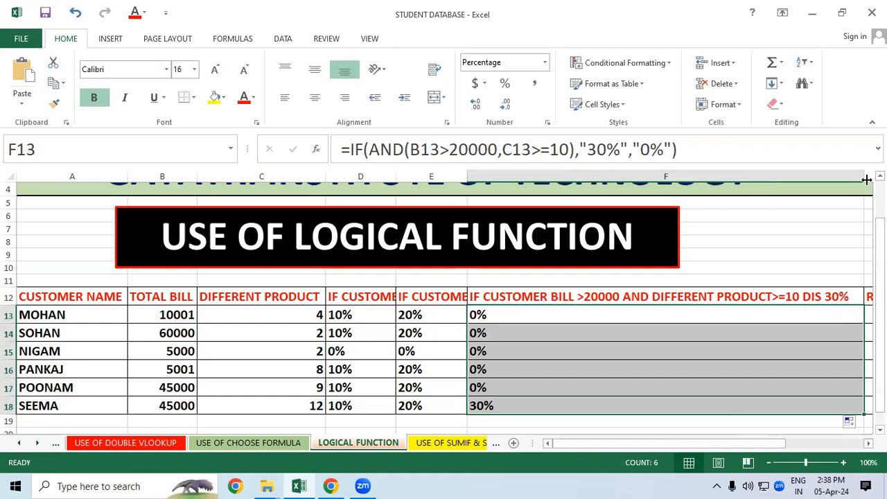
# Narrow column F to about the width of the header text "IF CUSTOMER BILL >20000" and bring column A back into view
pyautogui.click(868, 443)
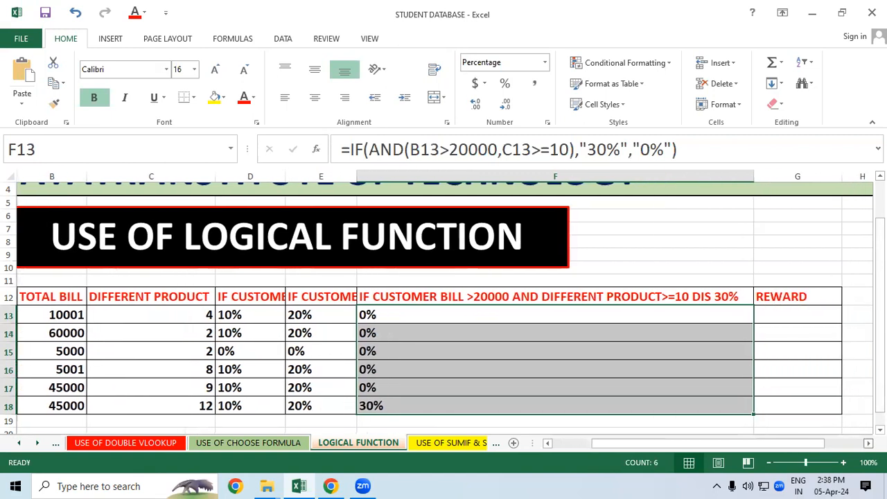
pyautogui.moveTo(751, 174); pyautogui.dragTo(510, 256)
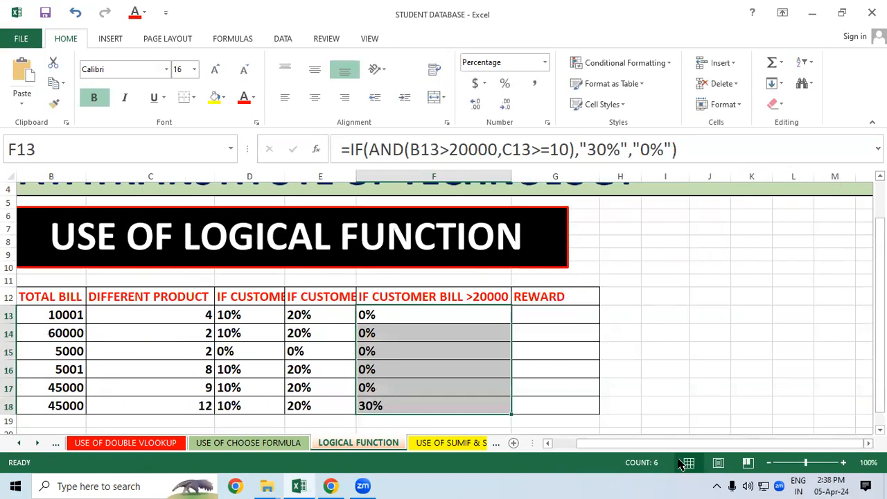
pyautogui.moveTo(684, 444); pyautogui.dragTo(628, 447)
pyautogui.click(775, 367)
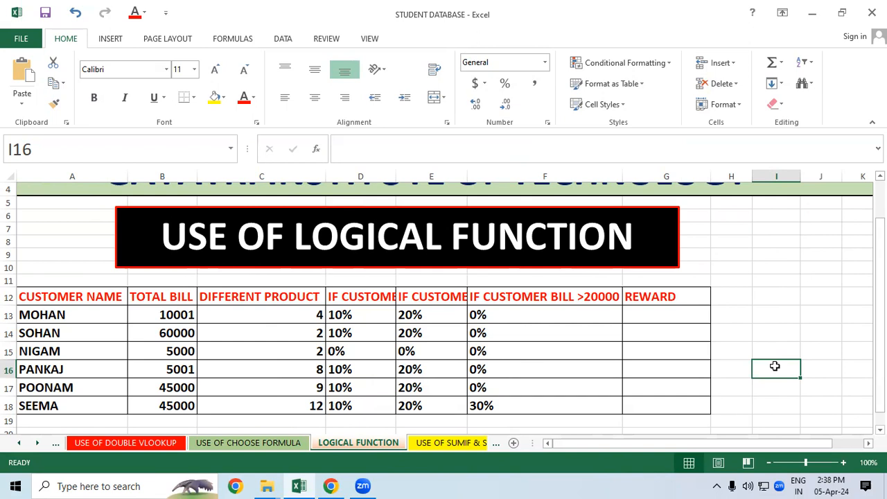
# Start an IF formula in G13 under REWARD that returns "laptop" when B13>=58000
pyautogui.click(659, 317)
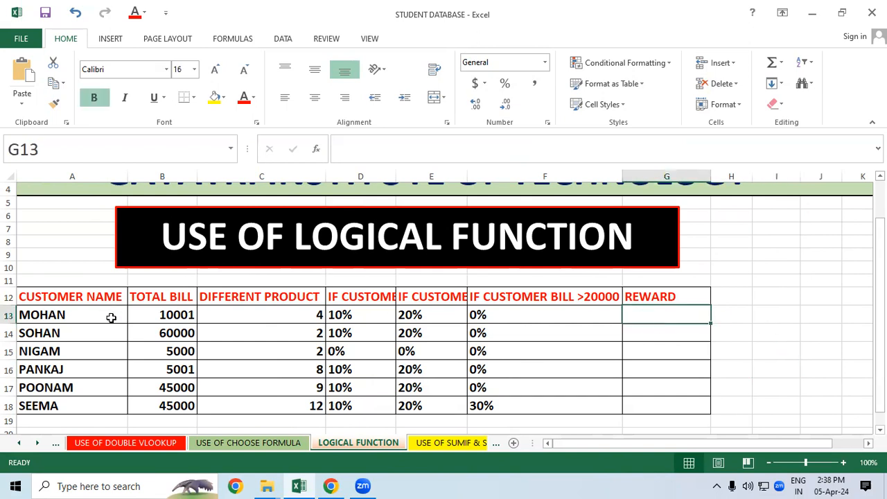
pyautogui.moveTo(158, 313); pyautogui.dragTo(158, 388)
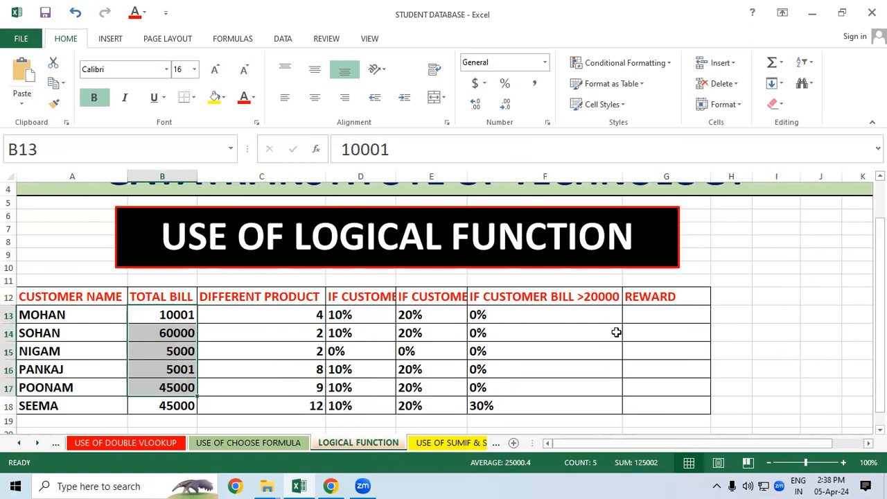
pyautogui.click(646, 312)
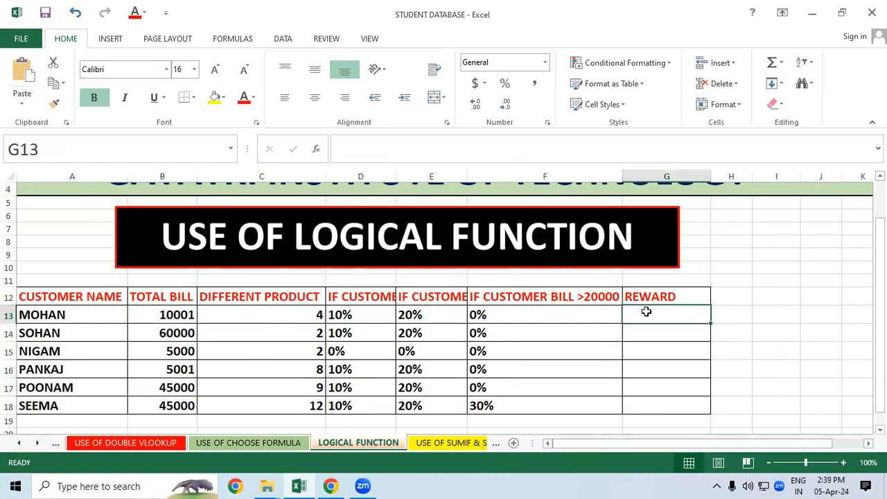
pyautogui.write('=i')
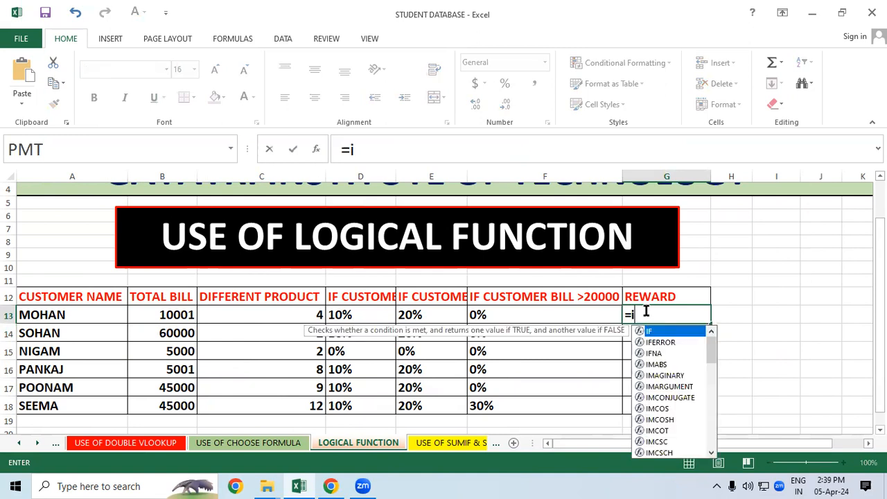
pyautogui.write('f(')
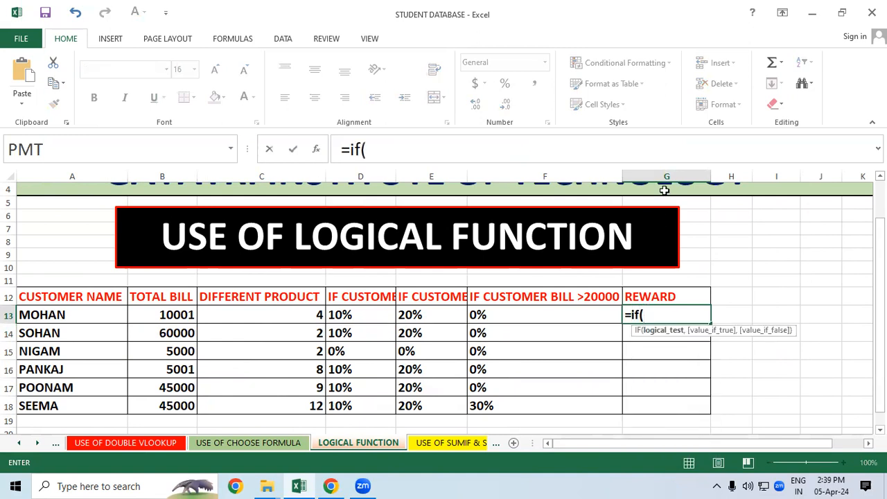
pyautogui.click(170, 314)
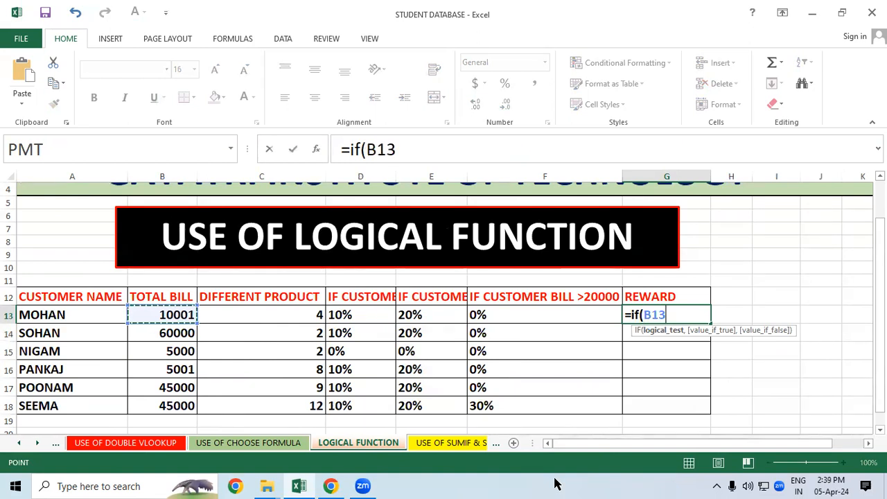
pyautogui.write('>=500')
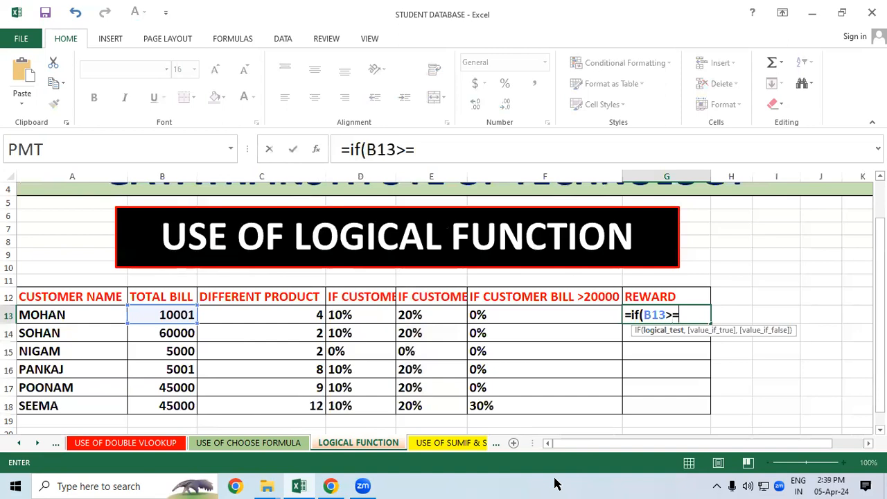
pyautogui.press('BackSpace')
pyautogui.press('BackSpace')
pyautogui.write('8000')
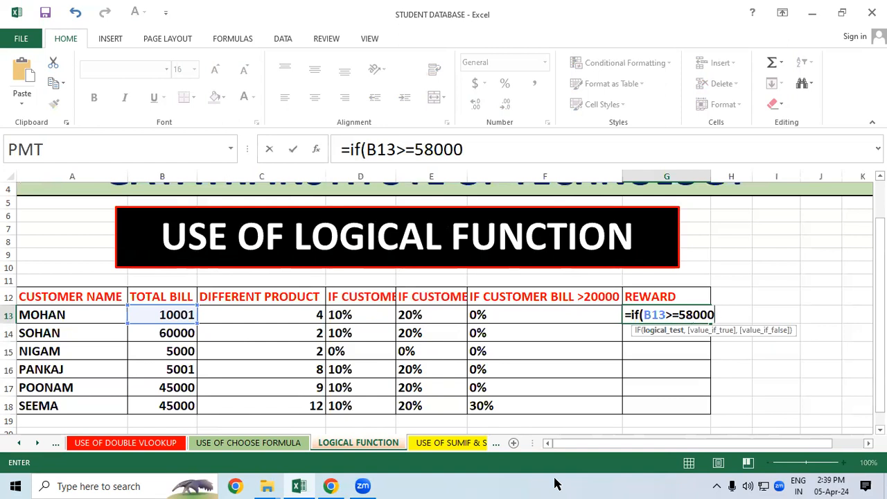
pyautogui.write(',"I')
pyautogui.write('aptop')
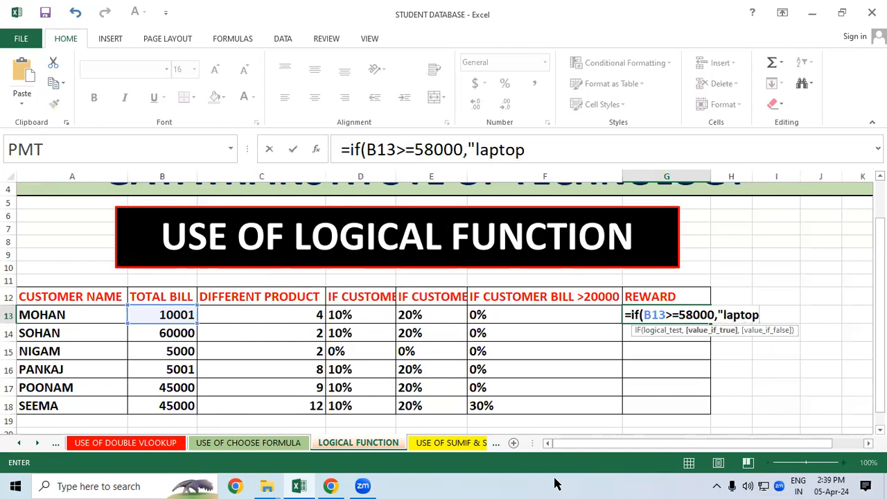
pyautogui.write('"')
# Nest a second IF in the G13 formula that returns "smartphone" when B13>=40000
pyautogui.write(',i')
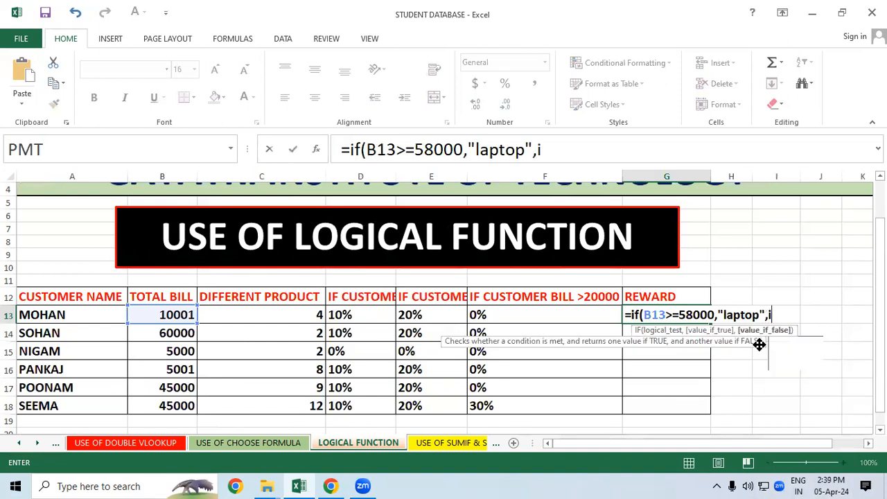
pyautogui.write('f(')
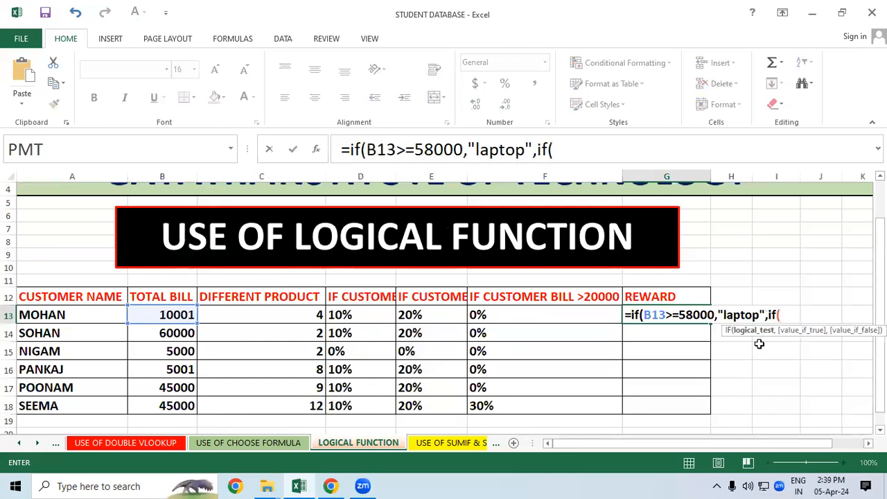
pyautogui.click(174, 313)
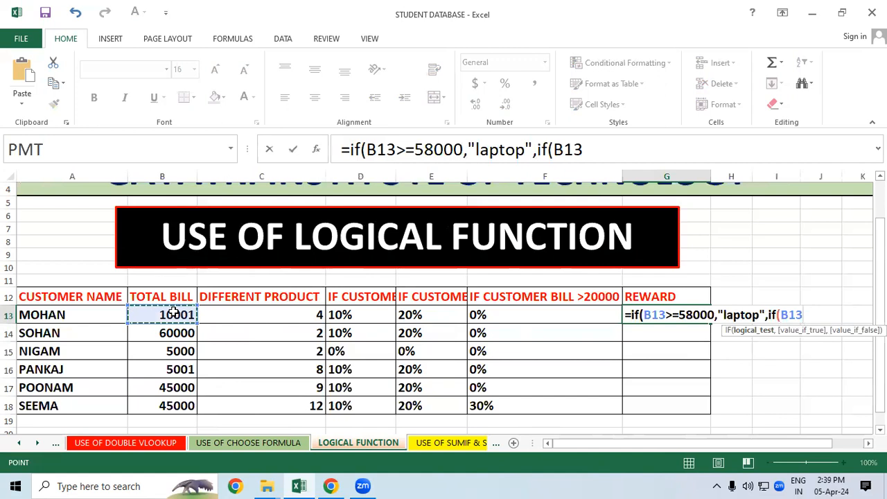
pyautogui.write('>=')
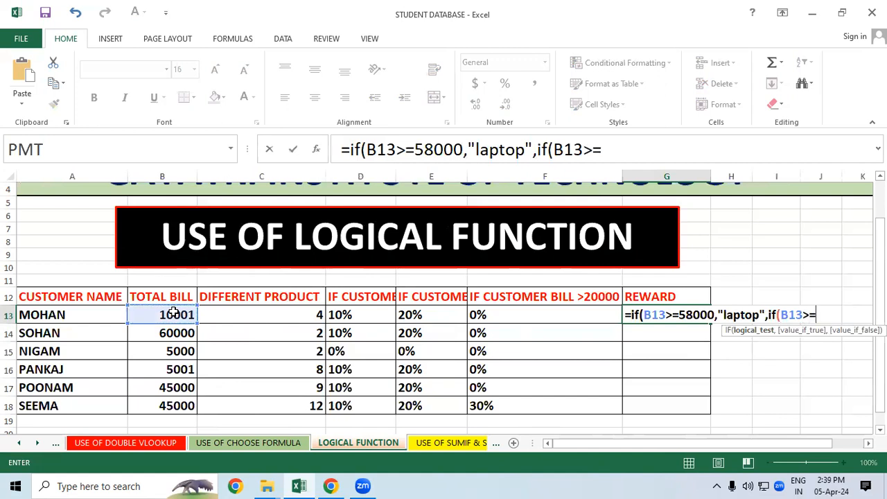
pyautogui.write('40000')
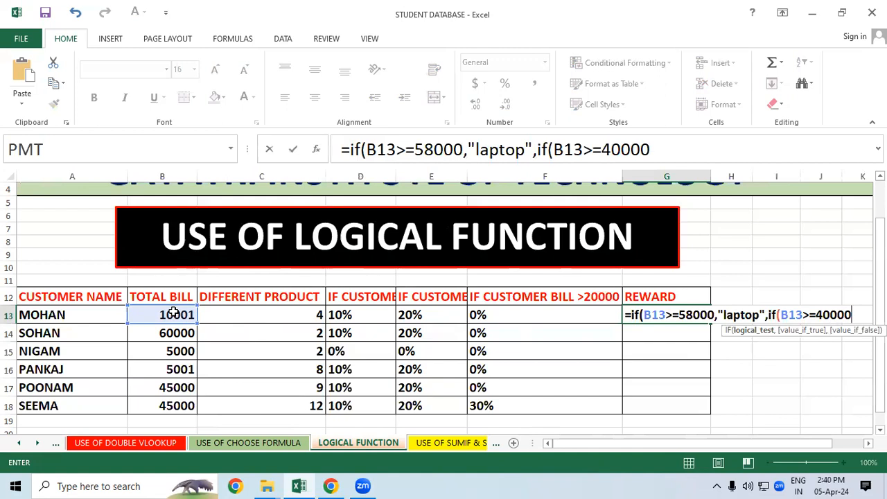
pyautogui.write(',')
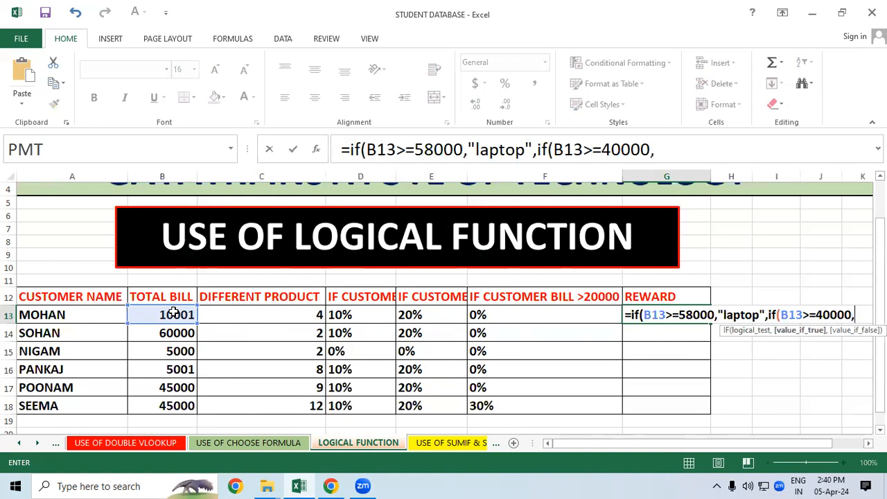
pyautogui.write('"smart')
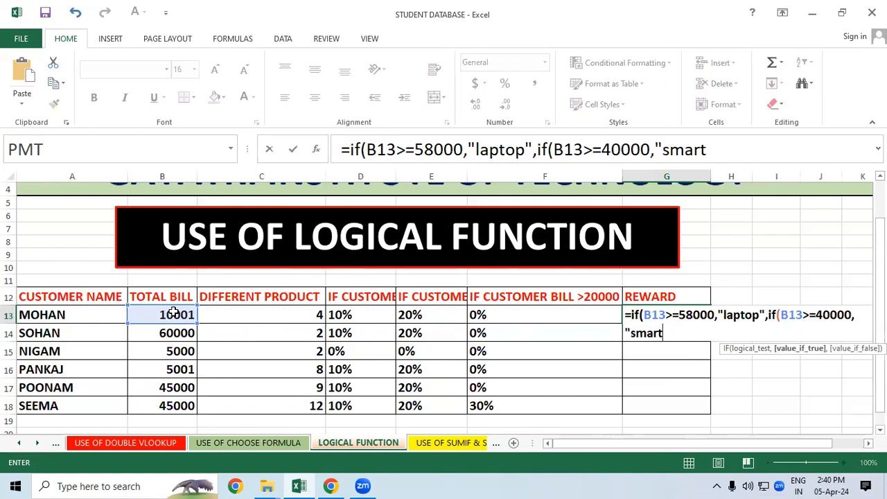
pyautogui.write('phone')
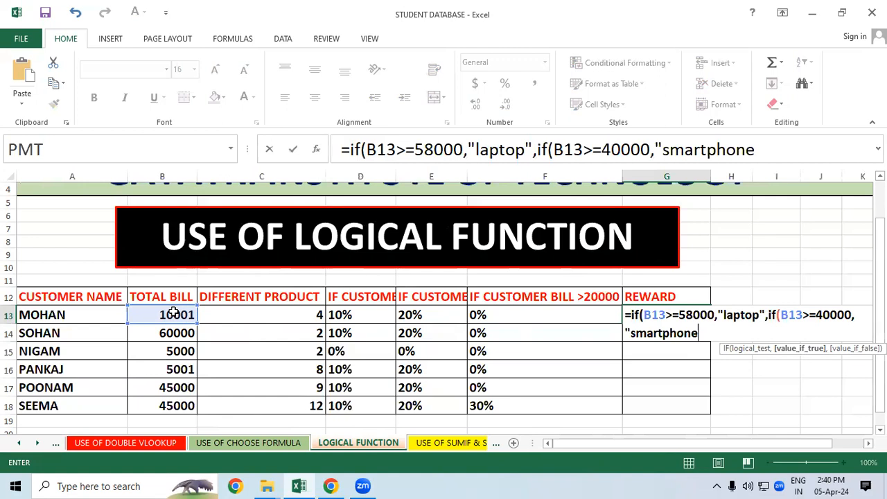
# Nest a third IF in the G13 formula that returns "medal" when B13>=5000, and close all three brackets
pyautogui.write('",if(')
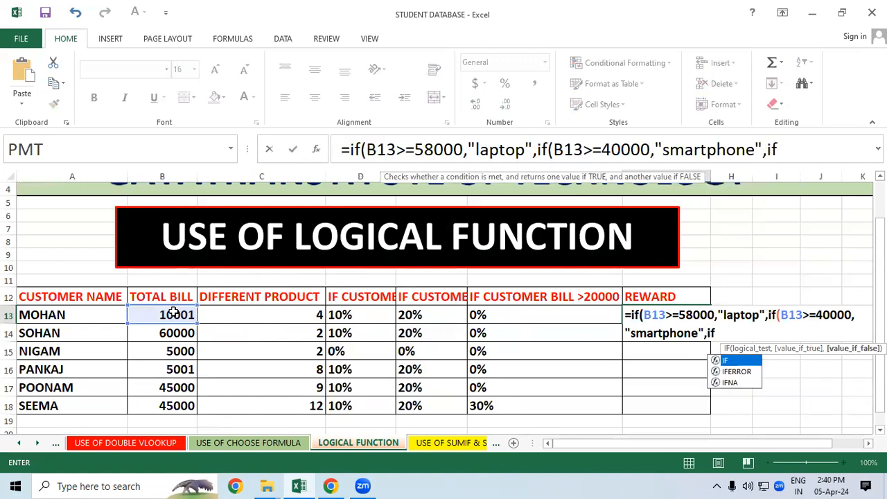
pyautogui.click(174, 313)
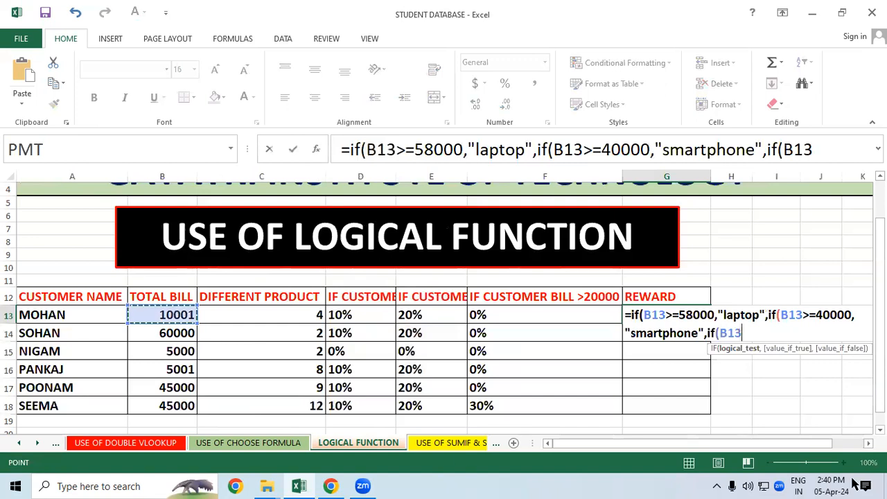
pyautogui.write('>=')
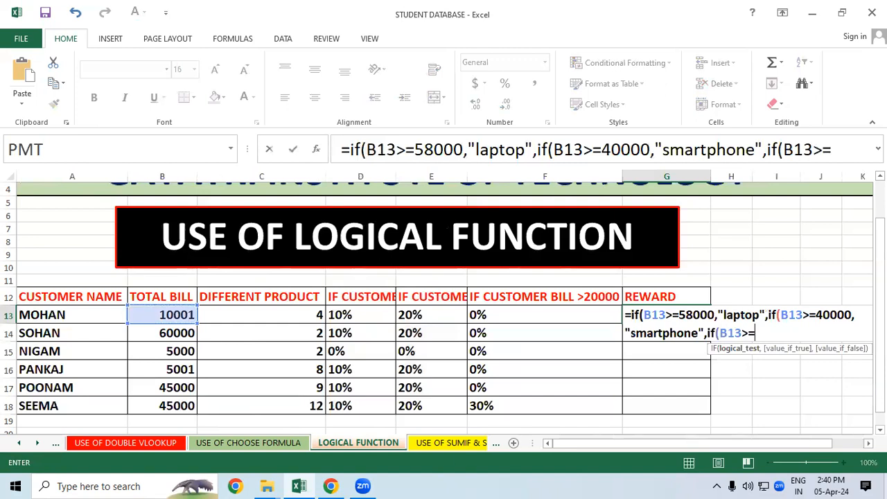
pyautogui.write('5000')
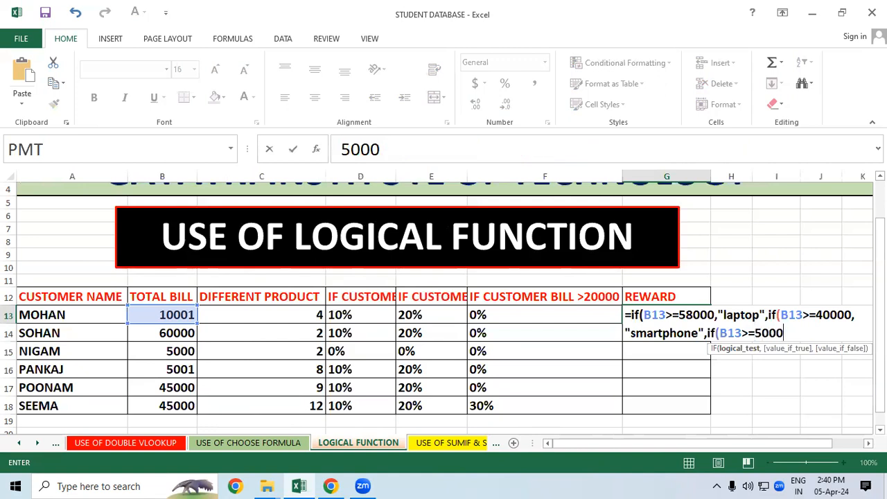
pyautogui.write(',"me')
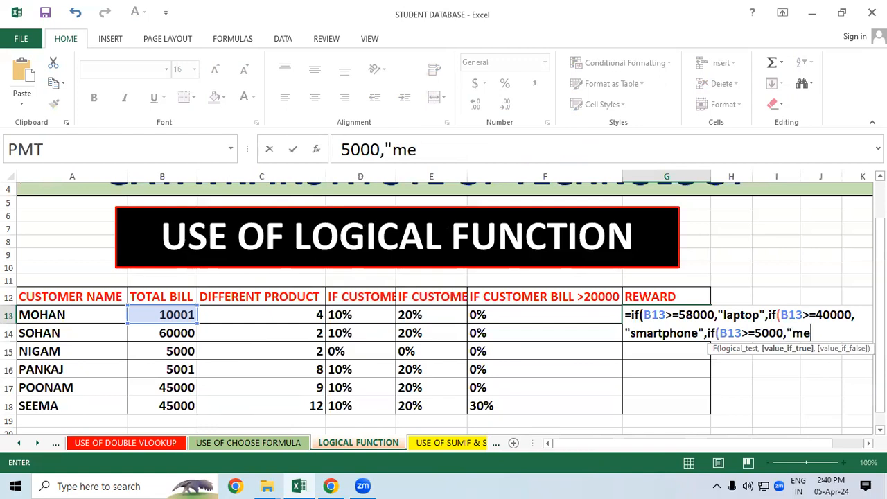
pyautogui.write('dal")))')
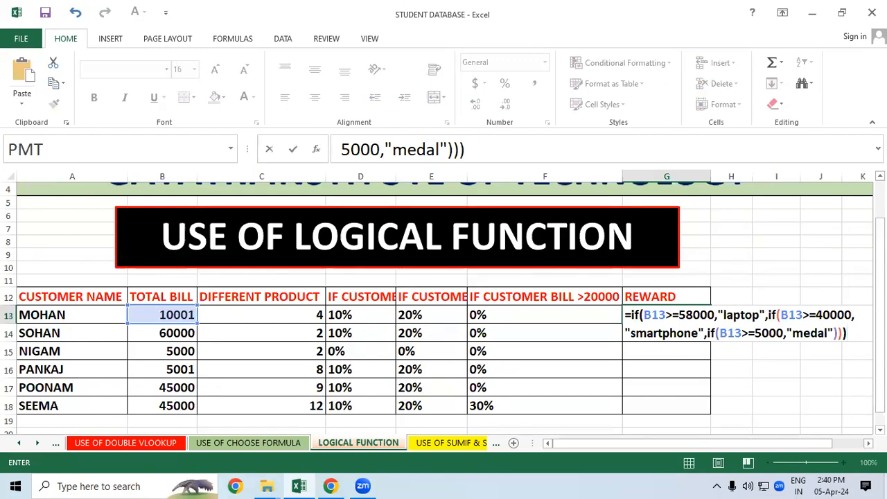
# Enter the nested IF formula in G13 without a trailing period and fill it down through G18
pyautogui.write('.')
pyautogui.press('Return')
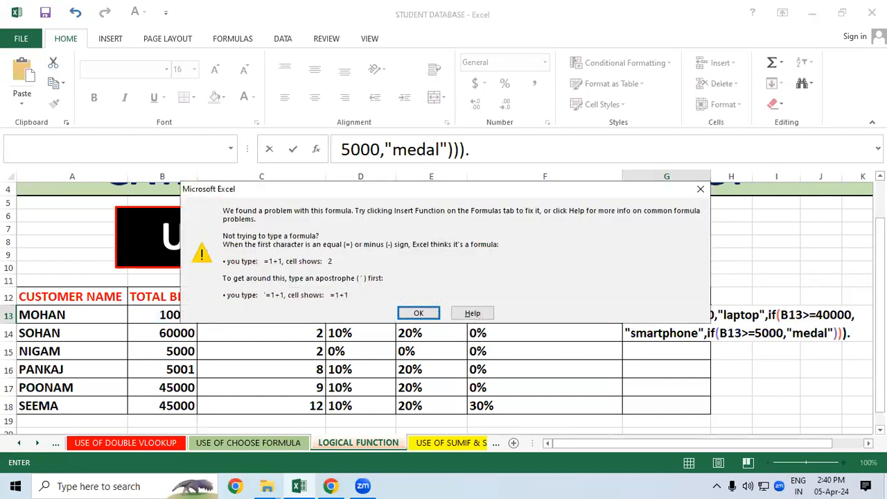
pyautogui.click(423, 313)
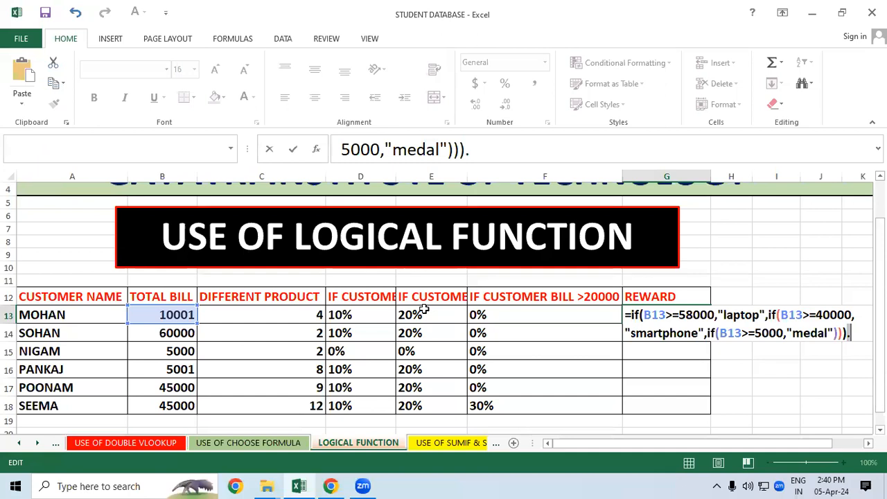
pyautogui.click(855, 333)
pyautogui.press('BackSpace')
pyautogui.press('Return')
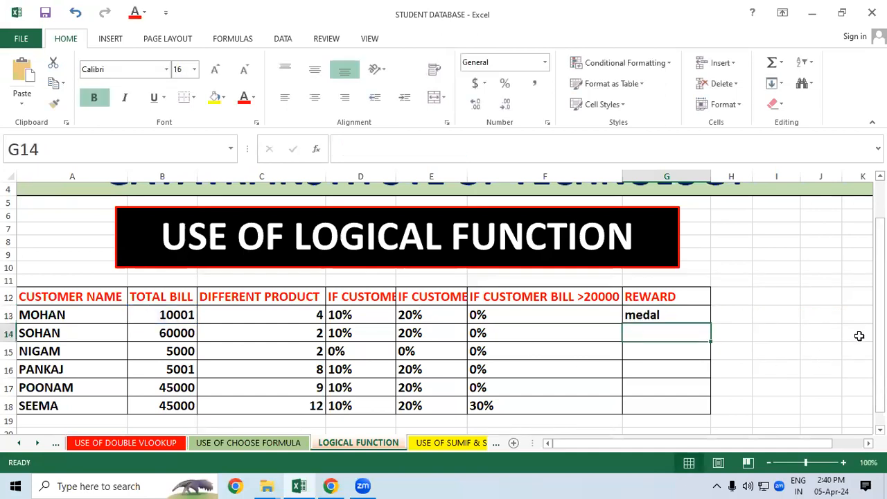
pyautogui.click(701, 316)
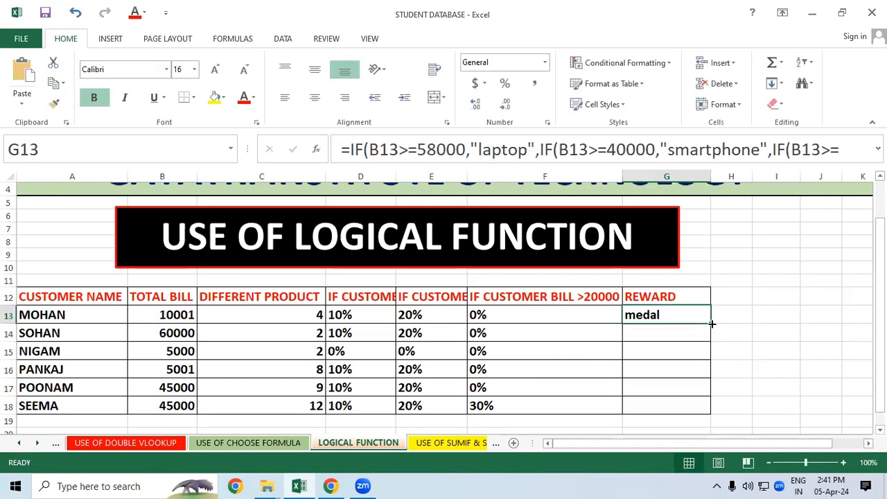
pyautogui.doubleClick(712, 324)
# Check the rewards in rows 13 to 16 against each customer's total bill
pyautogui.click(780, 333)
pyautogui.moveTo(677, 332); pyautogui.dragTo(85, 338)
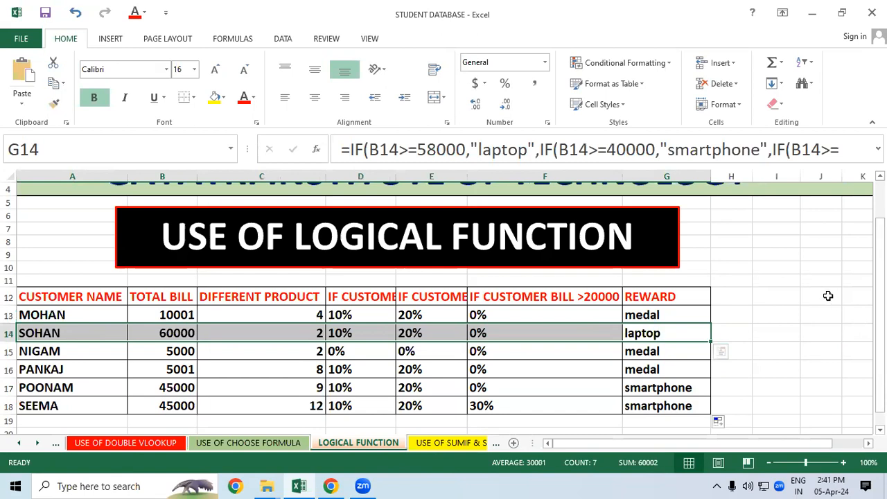
pyautogui.moveTo(646, 316); pyautogui.dragTo(77, 327)
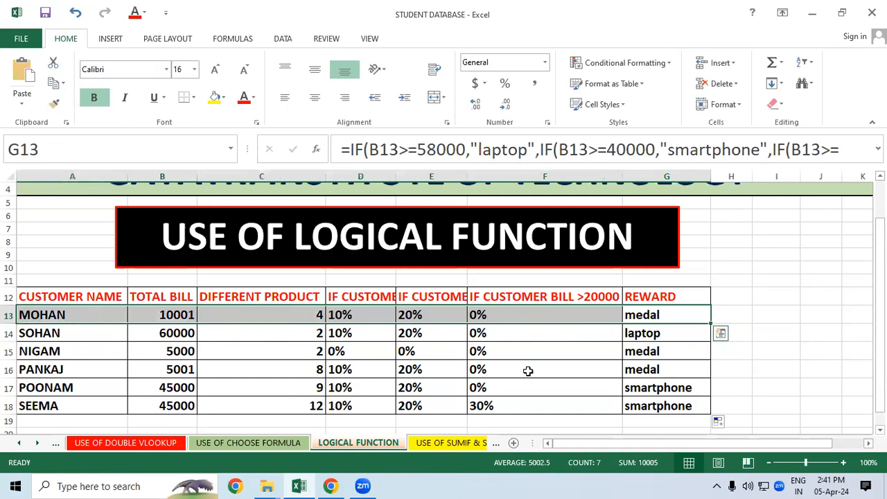
pyautogui.moveTo(671, 353); pyautogui.dragTo(167, 348)
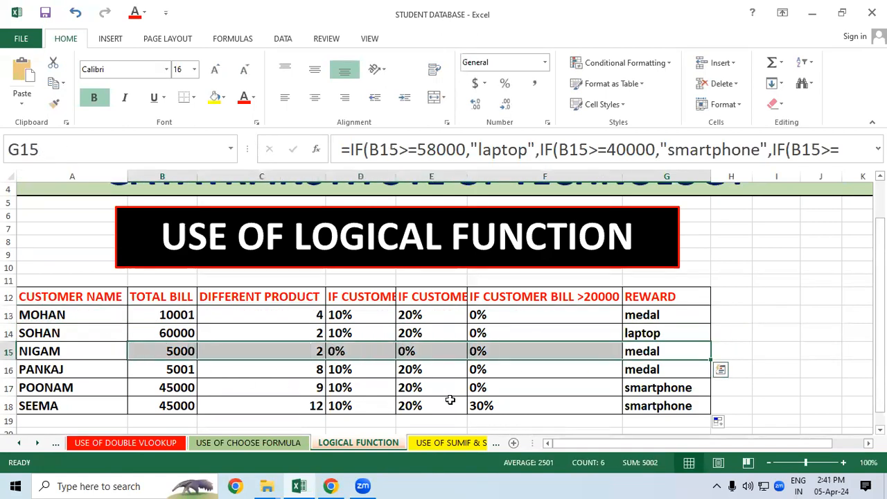
pyautogui.moveTo(626, 364); pyautogui.dragTo(154, 361)
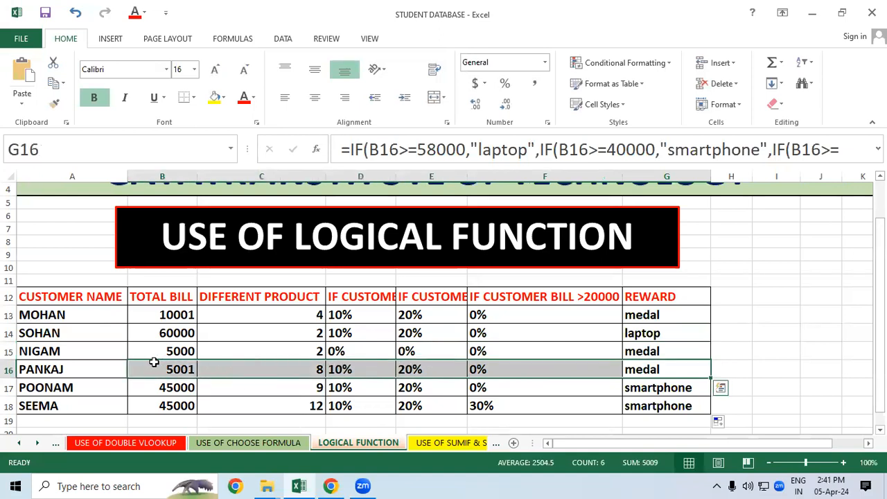
pyautogui.click(795, 350)
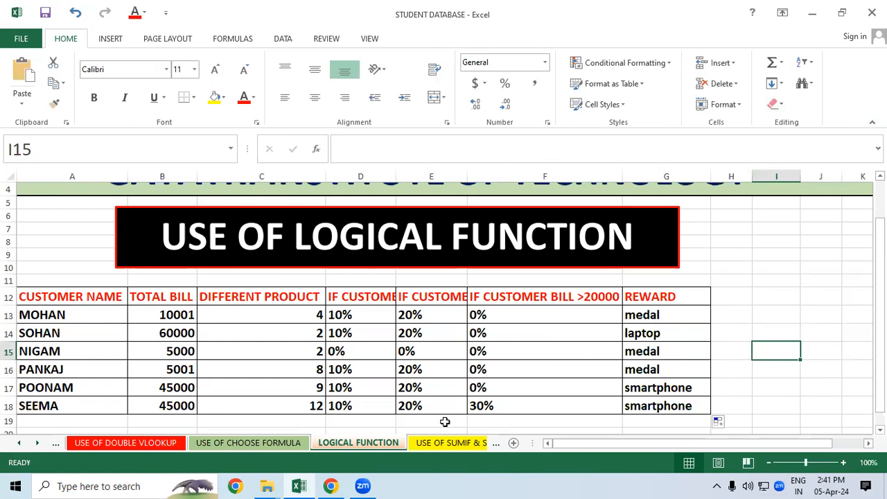
pyautogui.press('super+e')
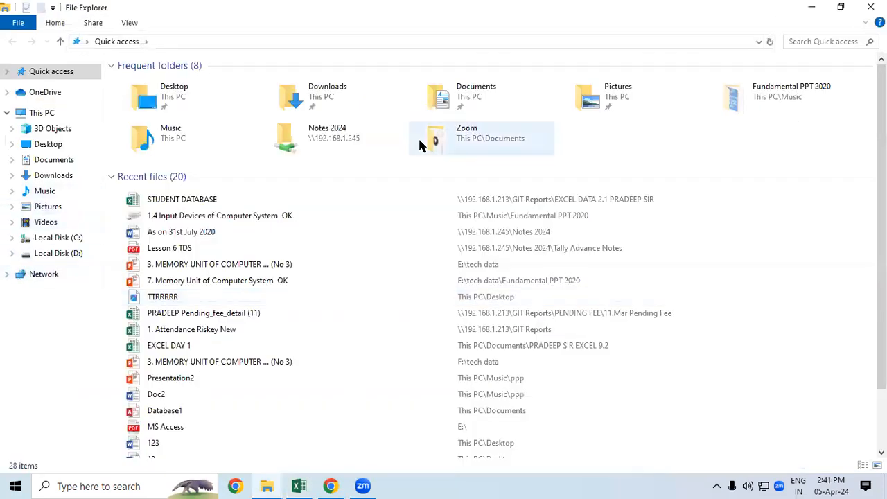
pyautogui.hotkey('alt', 'Tab')
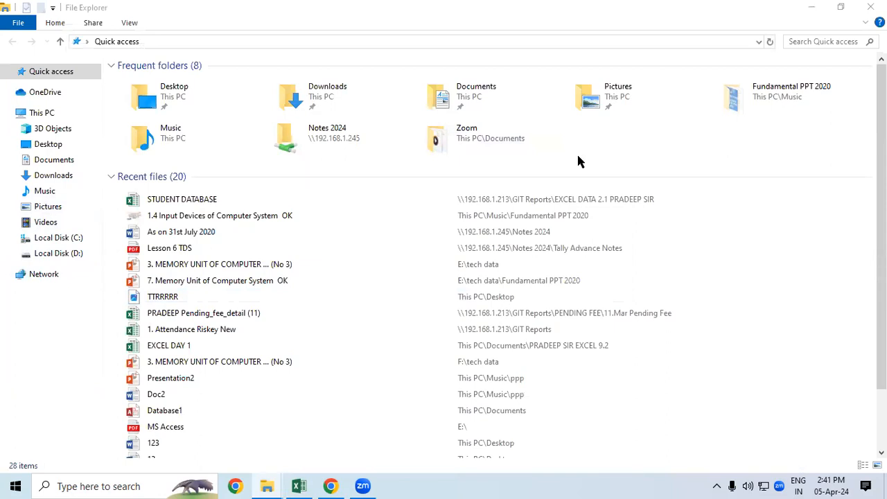
pyautogui.click(358, 281)
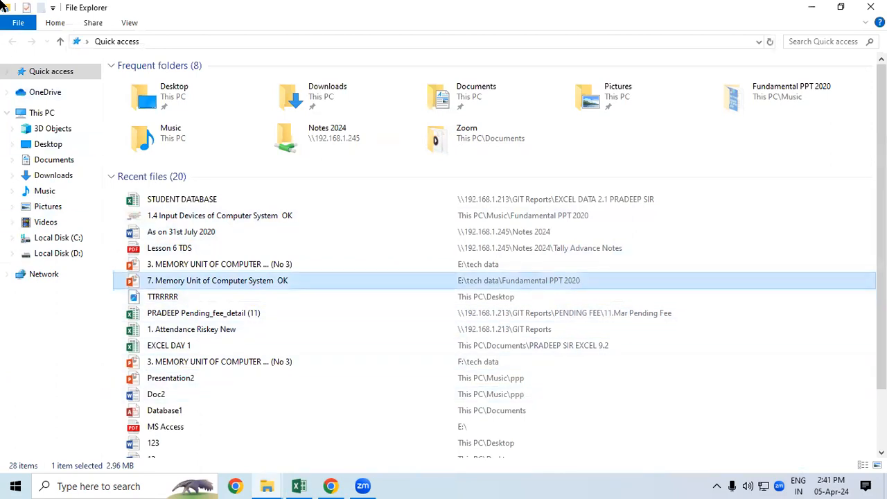
pyautogui.click(870, 7)
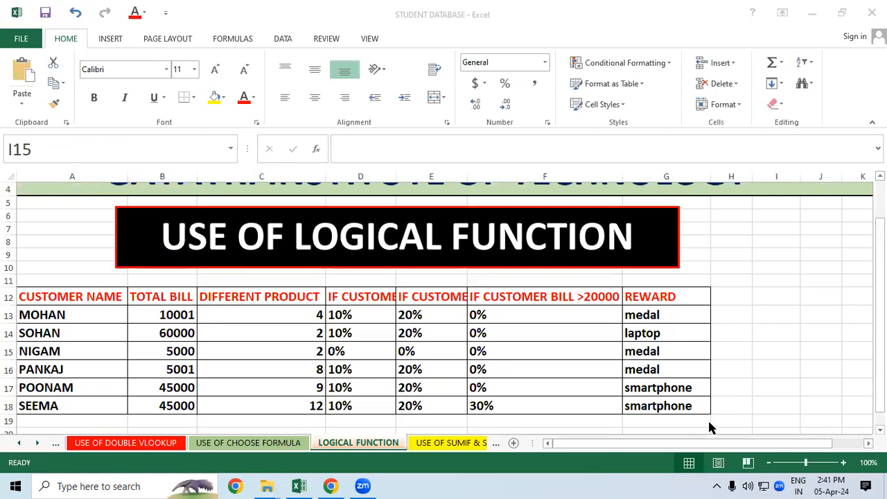
# Open the network location \\192.168.1.213 in File Explorer and go through GIT Reports and the EXCEL DATA 2.1 folder to EXCEL FORMULA
pyautogui.press('super+r')
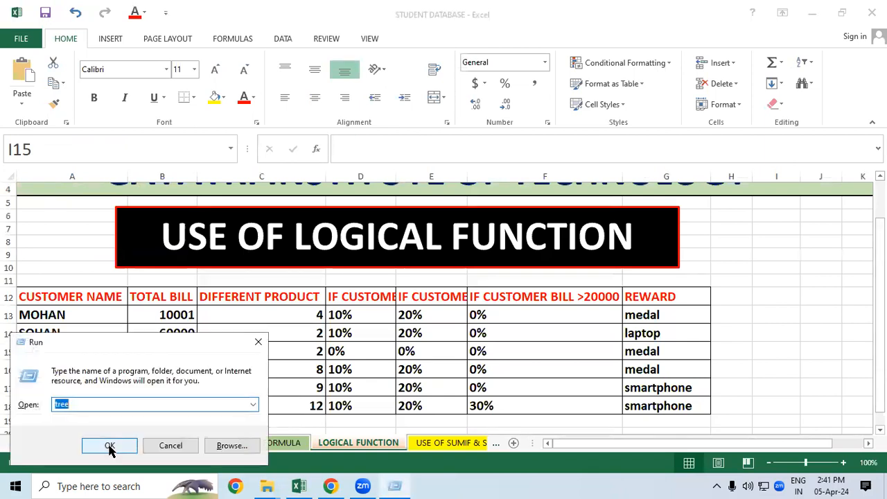
pyautogui.press('Down')
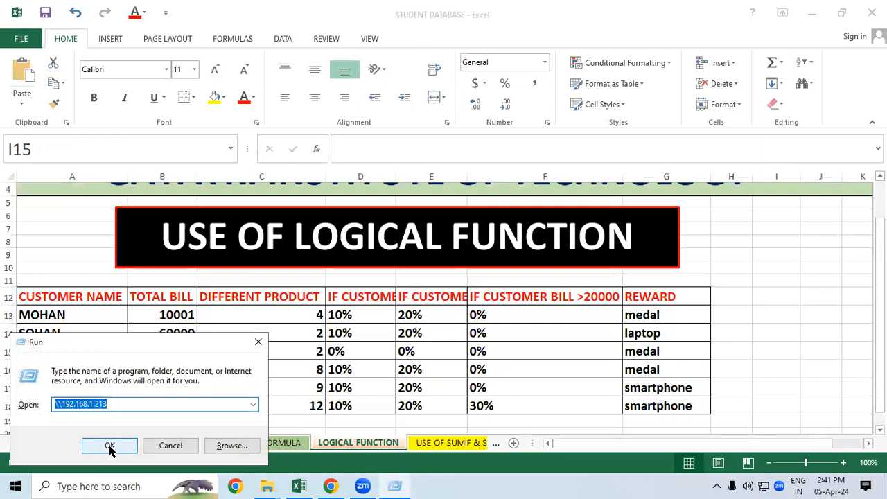
pyautogui.click(109, 447)
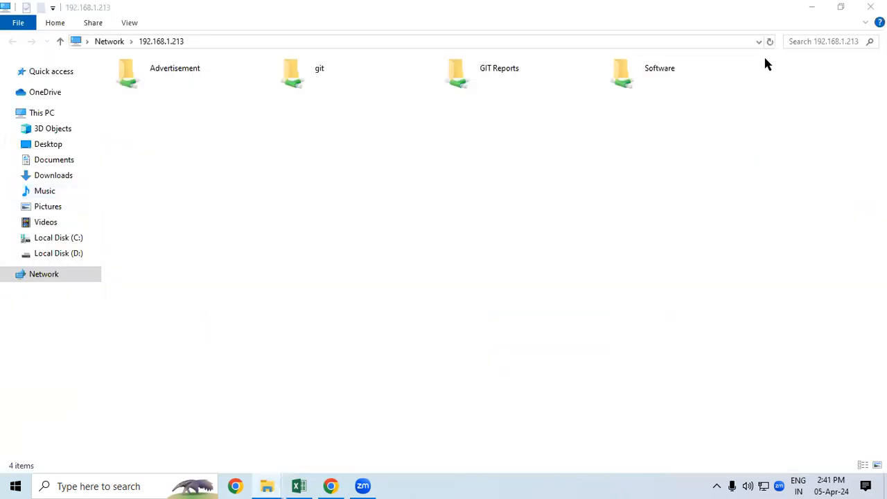
pyautogui.doubleClick(477, 69)
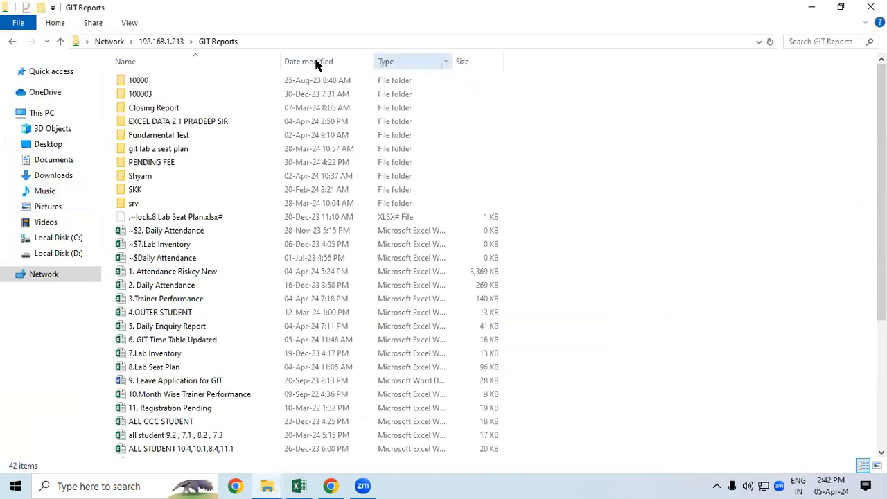
pyautogui.doubleClick(193, 123)
pyautogui.doubleClick(182, 80)
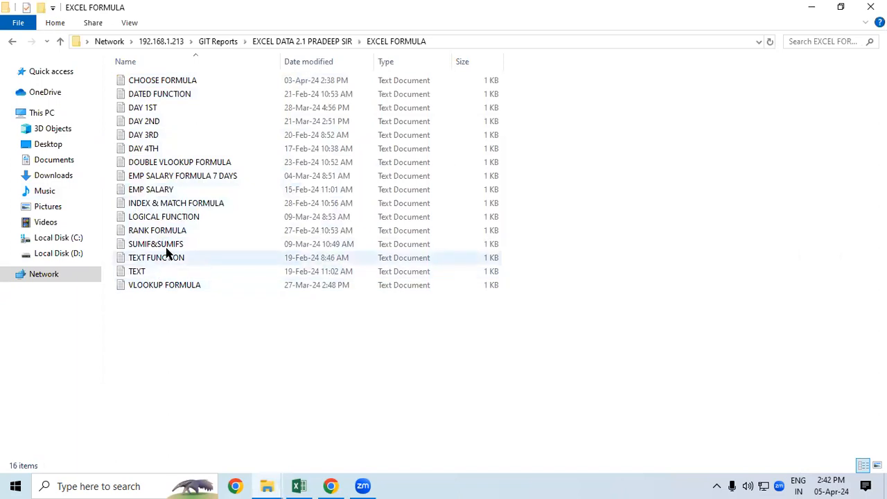
# Open the LOGICAL FUNCTION text document full screen in Notepad and reduce the text size to read its discount and reward formulas
pyautogui.doubleClick(174, 216)
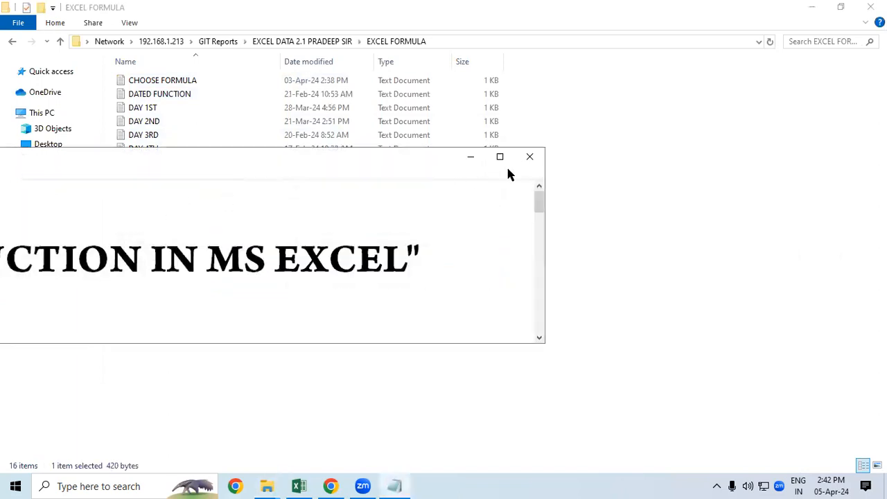
pyautogui.click(499, 158)
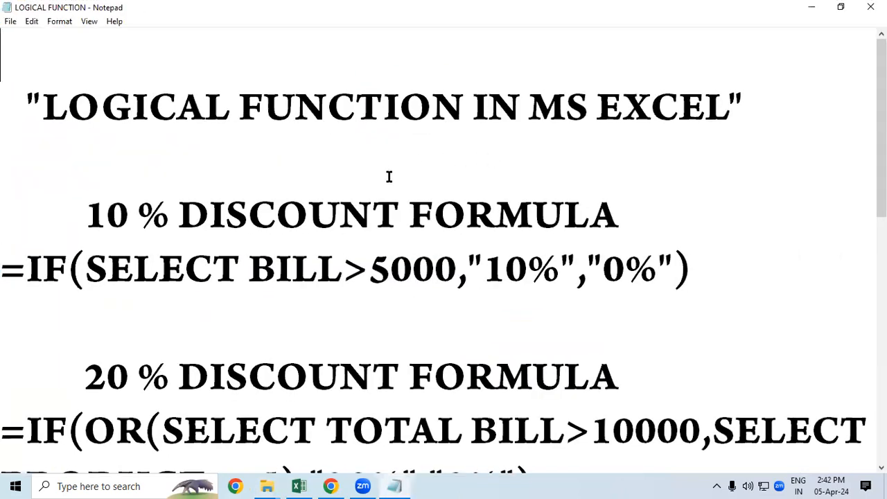
pyautogui.keyDown('ctrl'); pyautogui.scroll(-7, 389, 177); pyautogui.keyUp('ctrl')
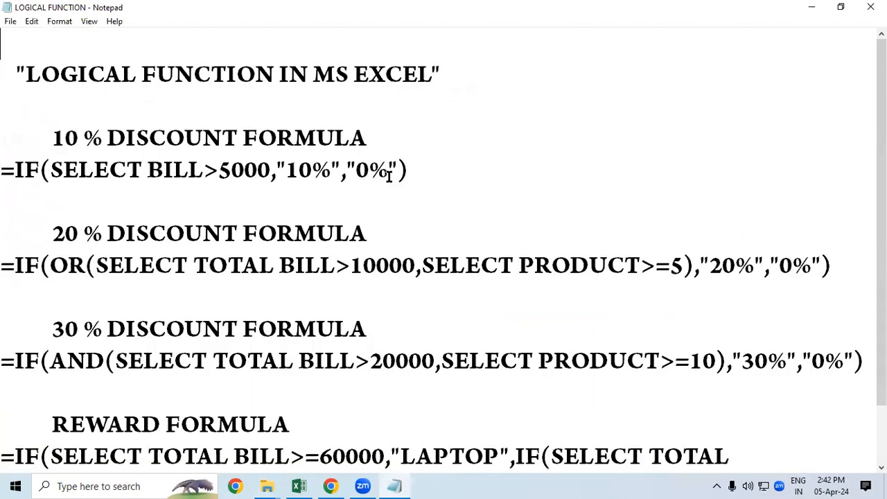
# Shrink the text view so all the formulas fit and change the note's font to Arial Bold
pyautogui.keyDown('ctrl'); pyautogui.scroll(-2, 389, 176); pyautogui.keyUp('ctrl')
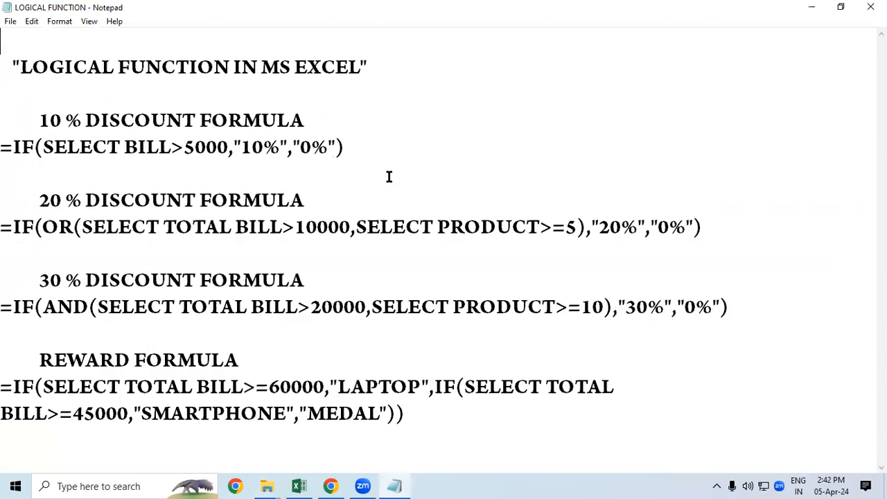
pyautogui.click(60, 22)
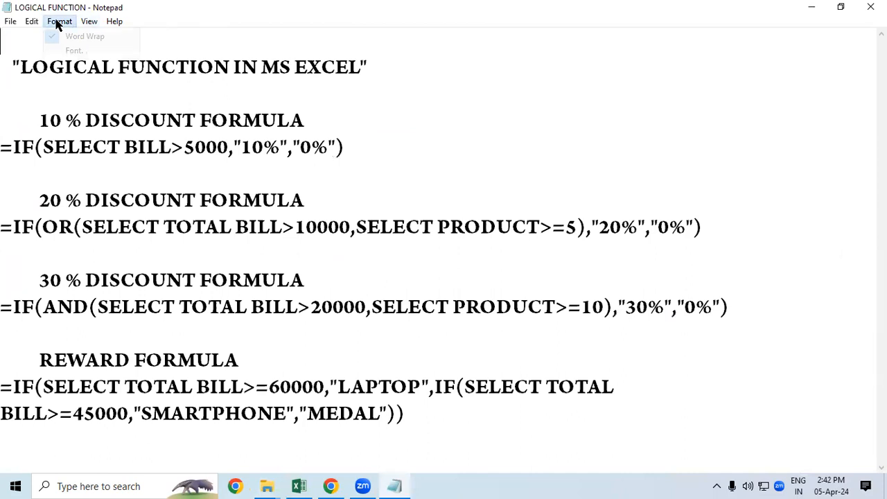
pyautogui.click(76, 50)
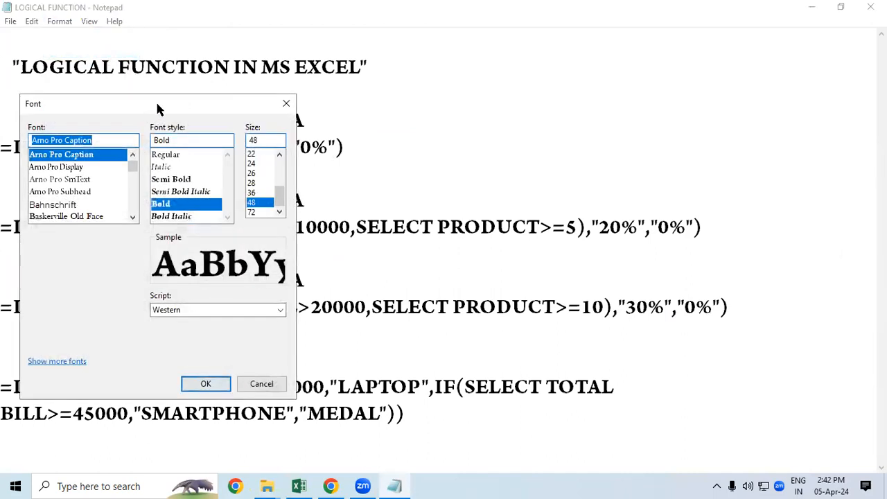
pyautogui.moveTo(139, 104); pyautogui.dragTo(862, 72)
pyautogui.moveTo(856, 135); pyautogui.dragTo(852, 116)
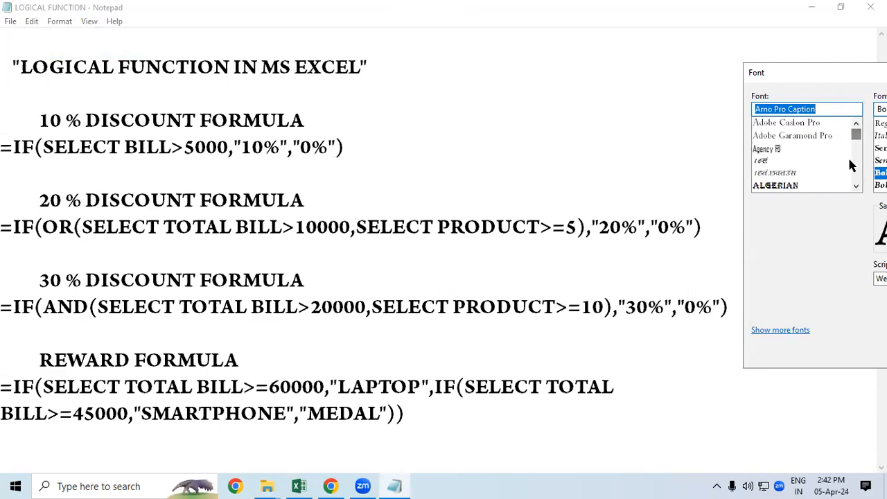
pyautogui.click(856, 186)
pyautogui.click(856, 186)
pyautogui.click(856, 186)
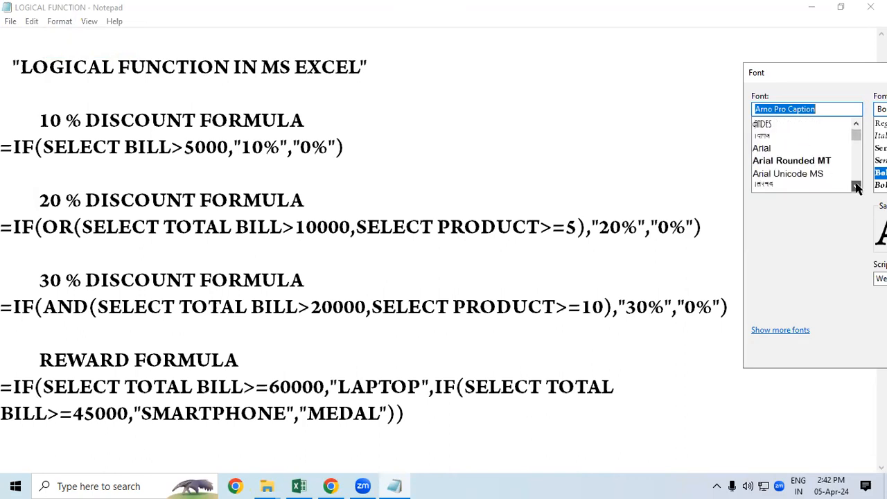
pyautogui.click(856, 186)
pyautogui.click(774, 125)
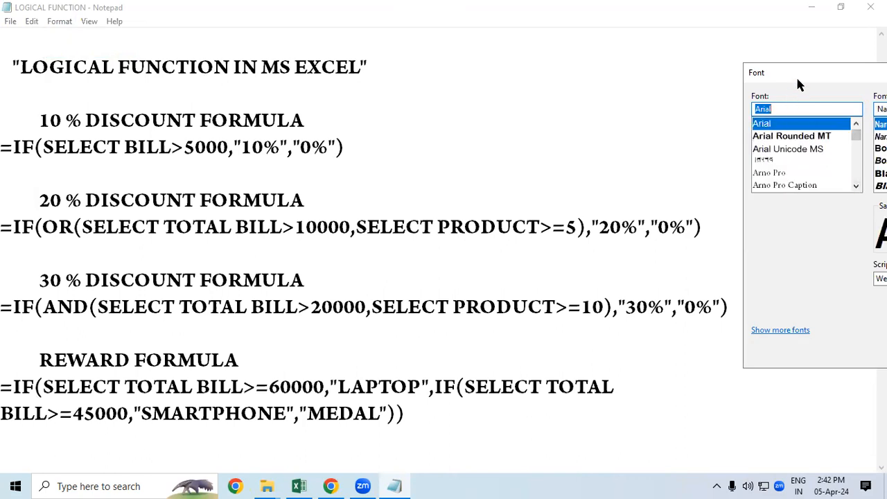
pyautogui.moveTo(795, 72); pyautogui.dragTo(682, 44)
pyautogui.click(772, 121)
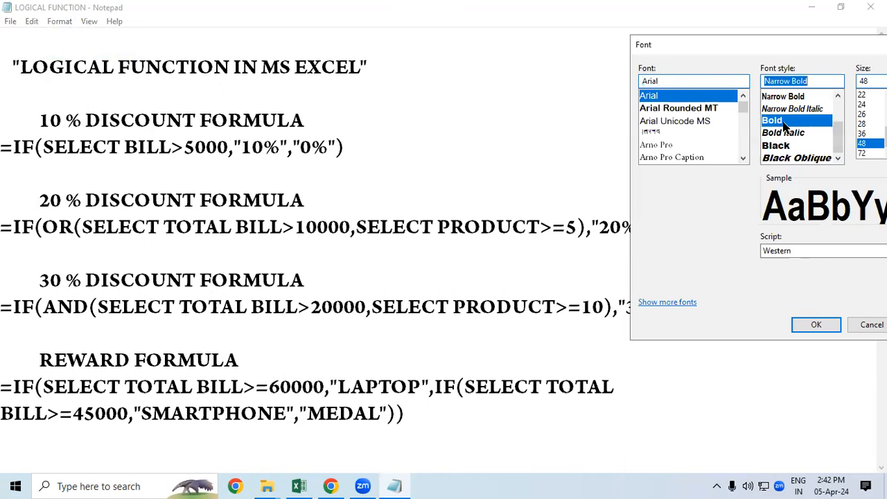
pyautogui.click(817, 326)
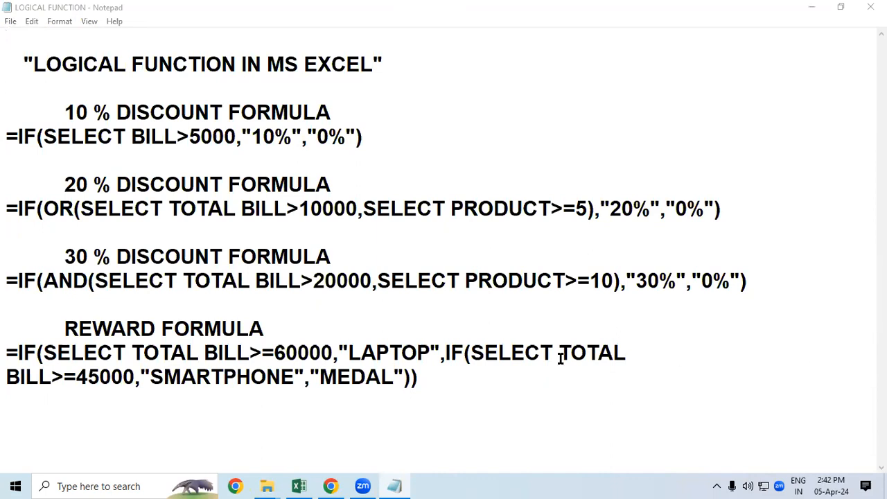
# Set the reward formula's bill thresholds to 58000 for "LAPTOP" and 40000 for "SMARTPHONE"
pyautogui.click(296, 354)
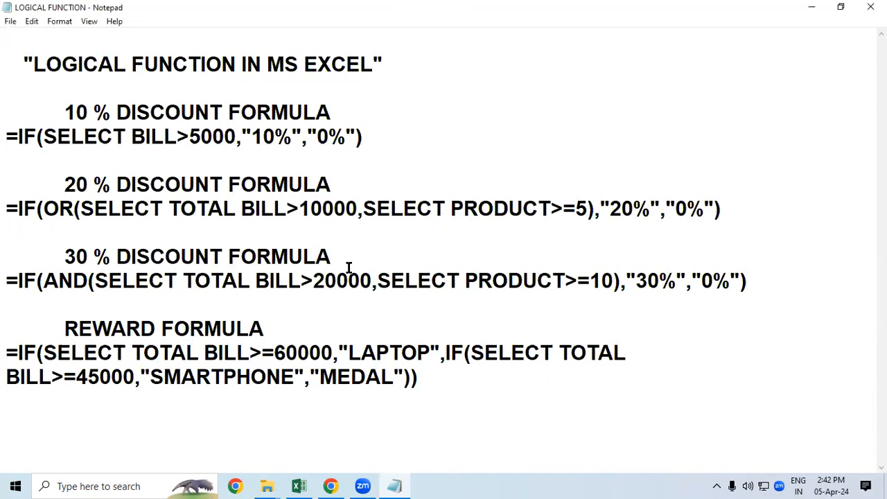
pyautogui.press('BackSpace')
pyautogui.press('BackSpace')
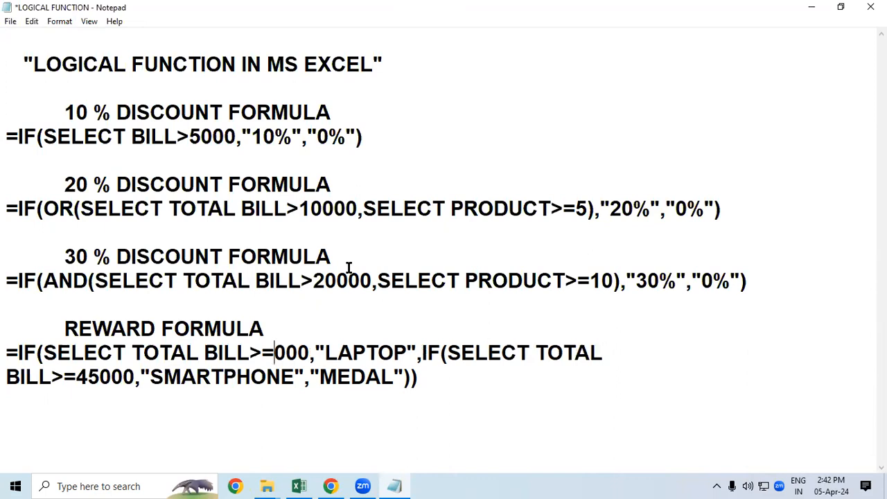
pyautogui.write('58')
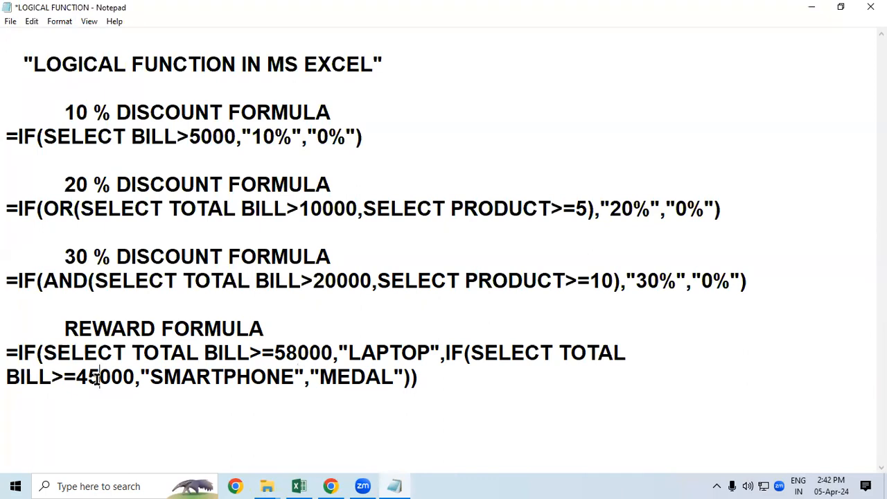
pyautogui.press('BackSpace')
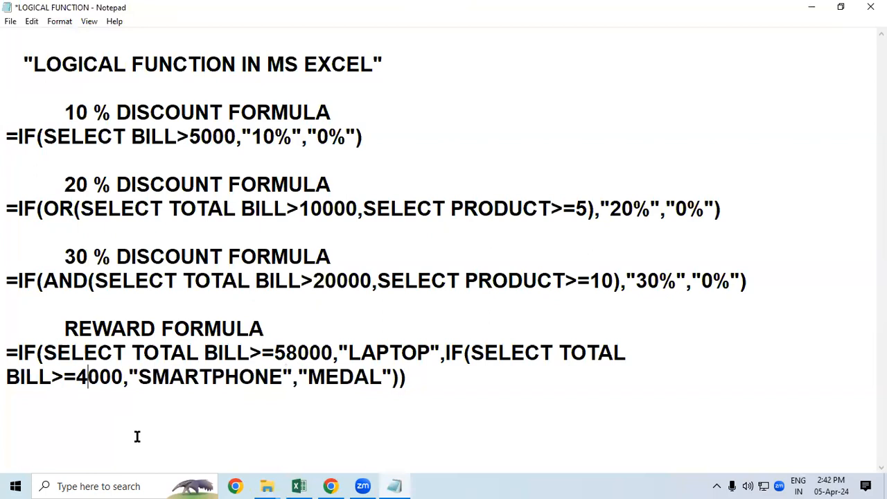
pyautogui.write('0')
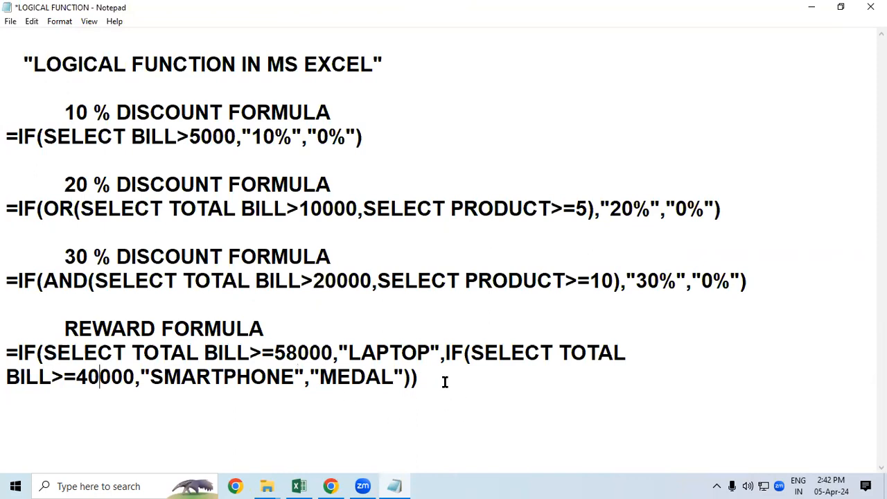
# Copy "IF(SELECT TOTAL " from the reward formula and insert the copy directly before "MEDAL"
pyautogui.click(311, 377)
pyautogui.moveTo(445, 352); pyautogui.dragTo(643, 349)
pyautogui.rightClick(608, 350)
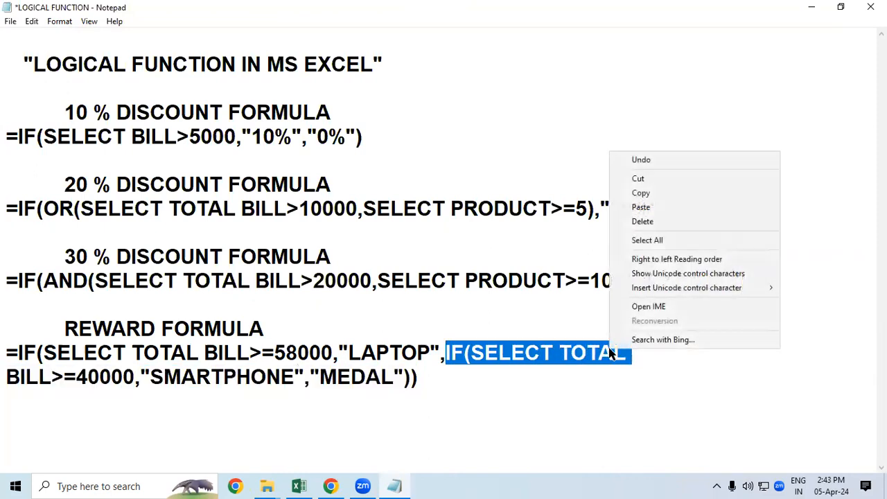
pyautogui.click(641, 193)
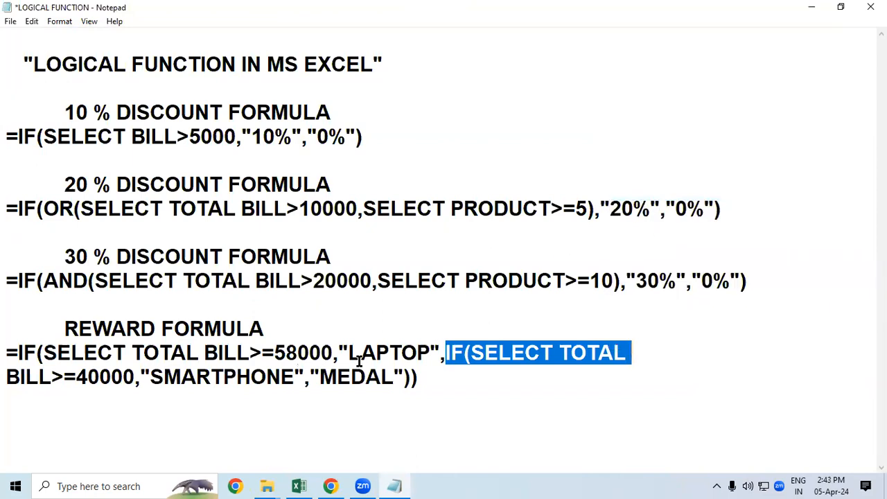
pyautogui.click(310, 375)
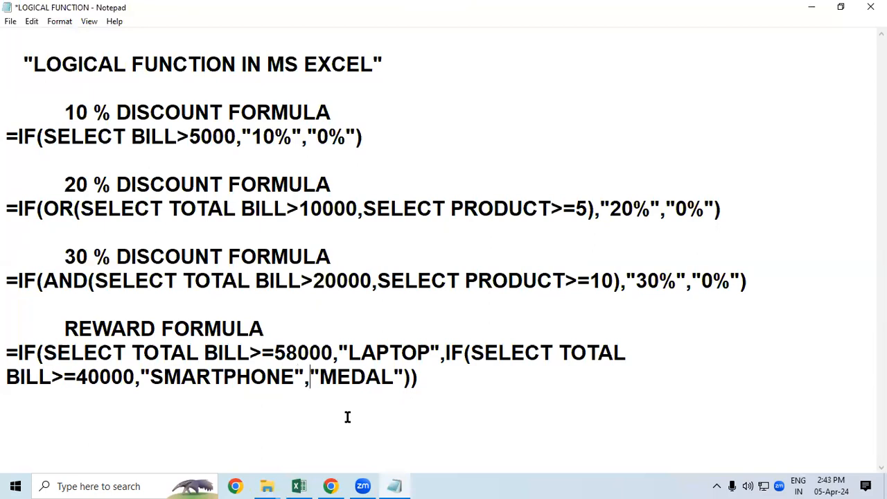
pyautogui.hotkey('ctrl', 'v')
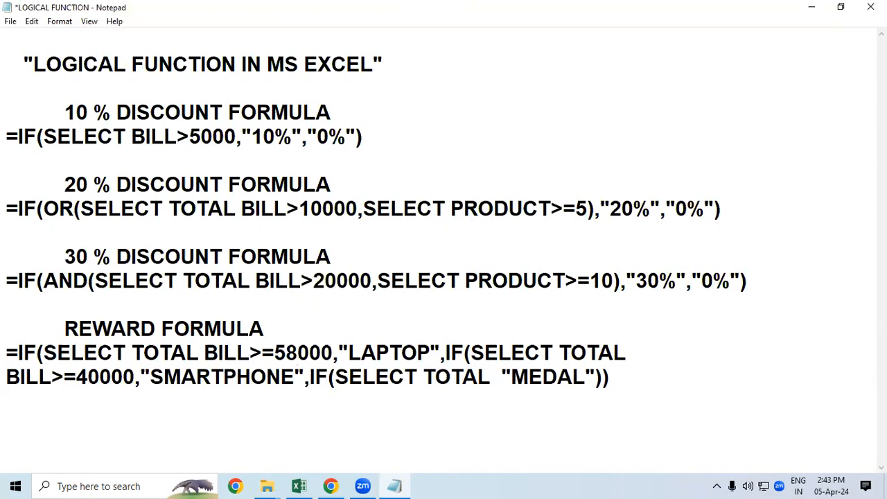
# Complete the condition before "MEDAL" in the reward formula with BILL>=5000 and a separating comma
pyautogui.write('BI')
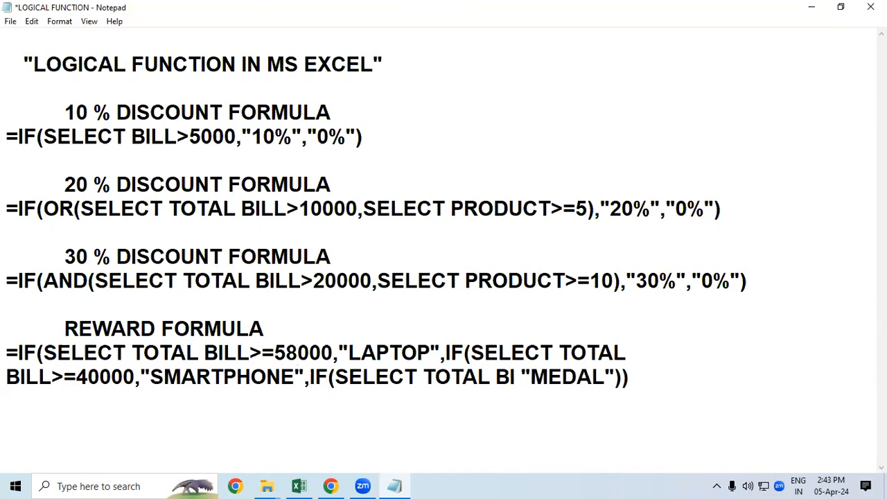
pyautogui.write('LL')
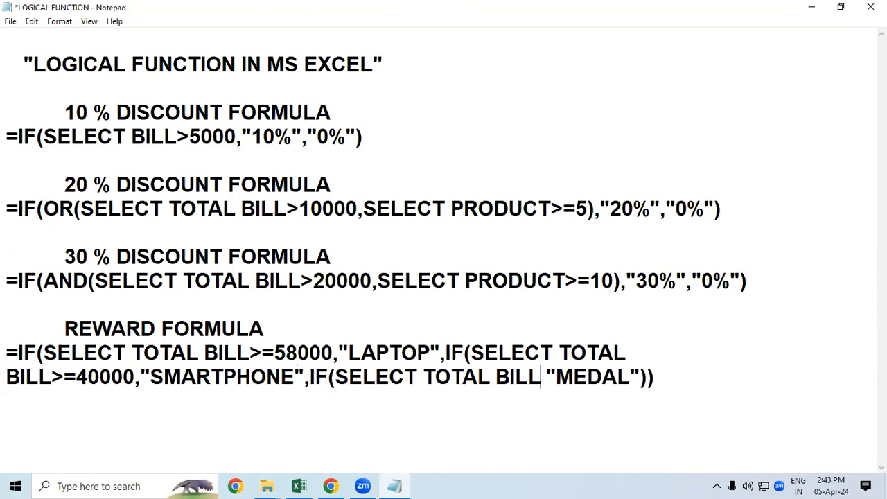
pyautogui.write('>')
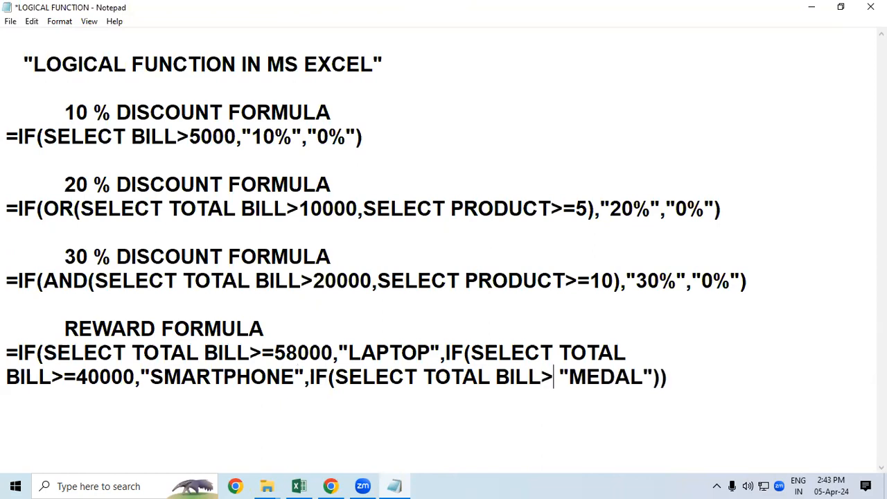
pyautogui.write('=')
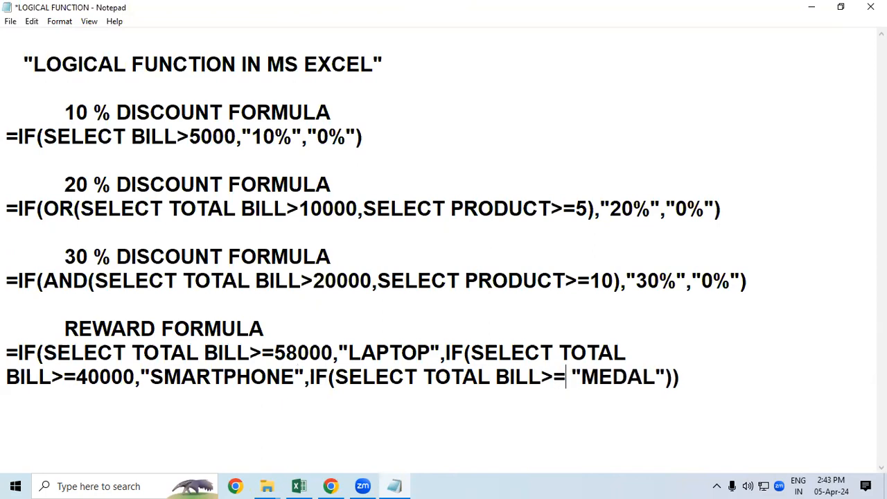
pyautogui.write('5000')
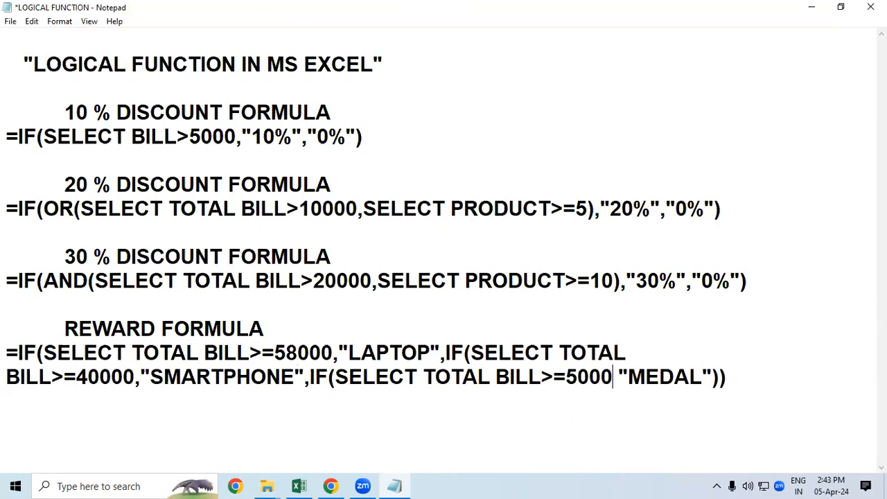
pyautogui.write(',')
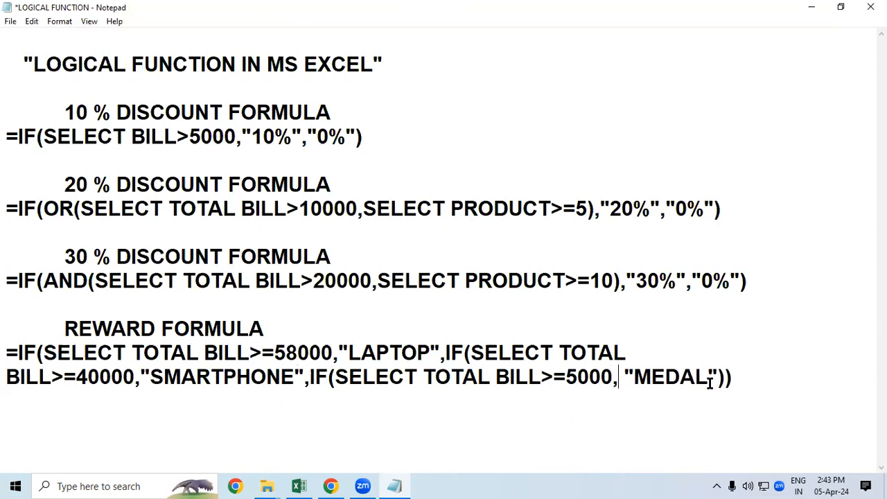
# Add a third closing parenthesis to the reward formula and remove the extra space before "MEDAL"
pyautogui.click(748, 383)
pyautogui.write(')')
pyautogui.click(624, 374)
pyautogui.press('BackSpace')
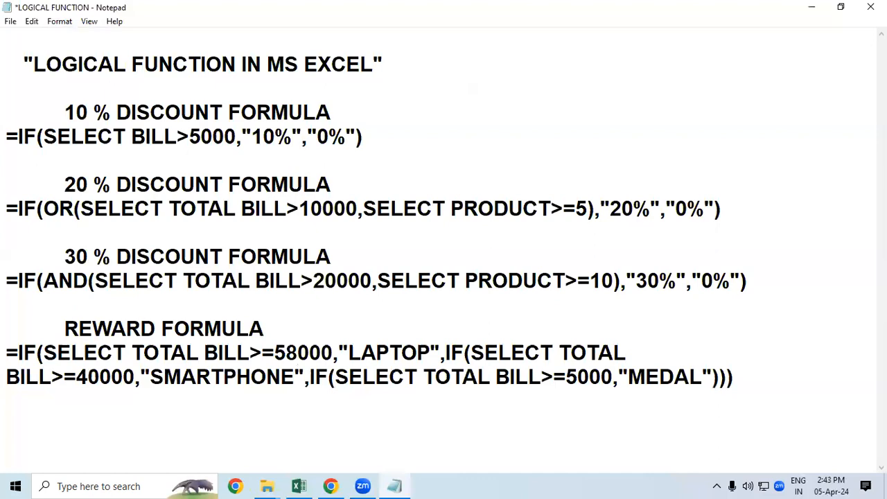